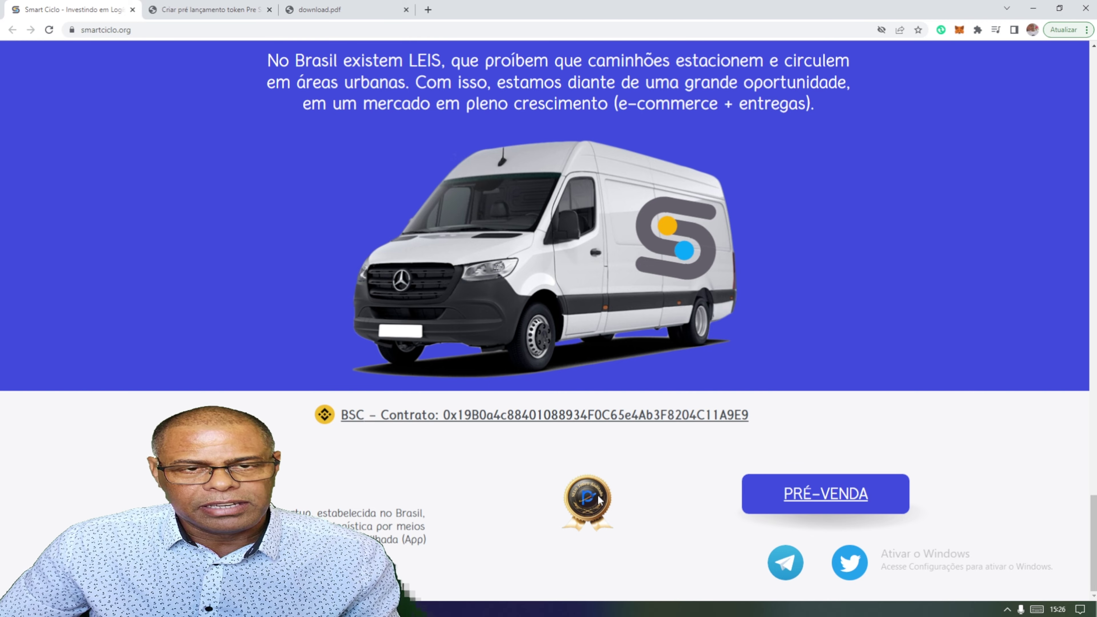
# Open the SmartCiclo pre-sale page and examine the token's name, countdown, creation date and creator wallet.
pyautogui.click(801, 495)
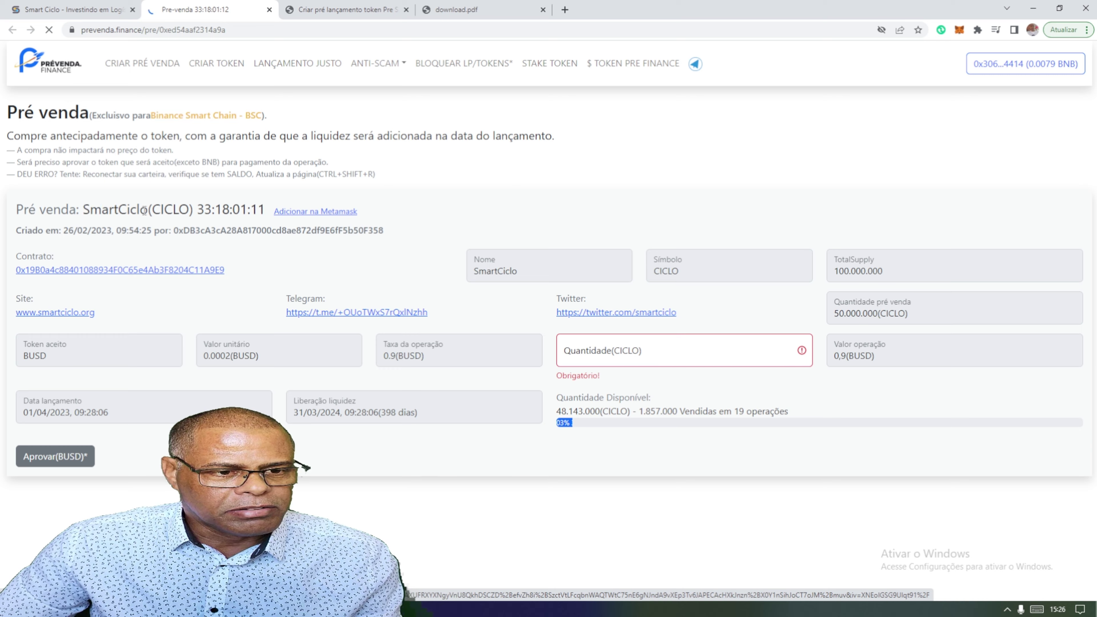
pyautogui.moveTo(80, 209); pyautogui.dragTo(240, 210)
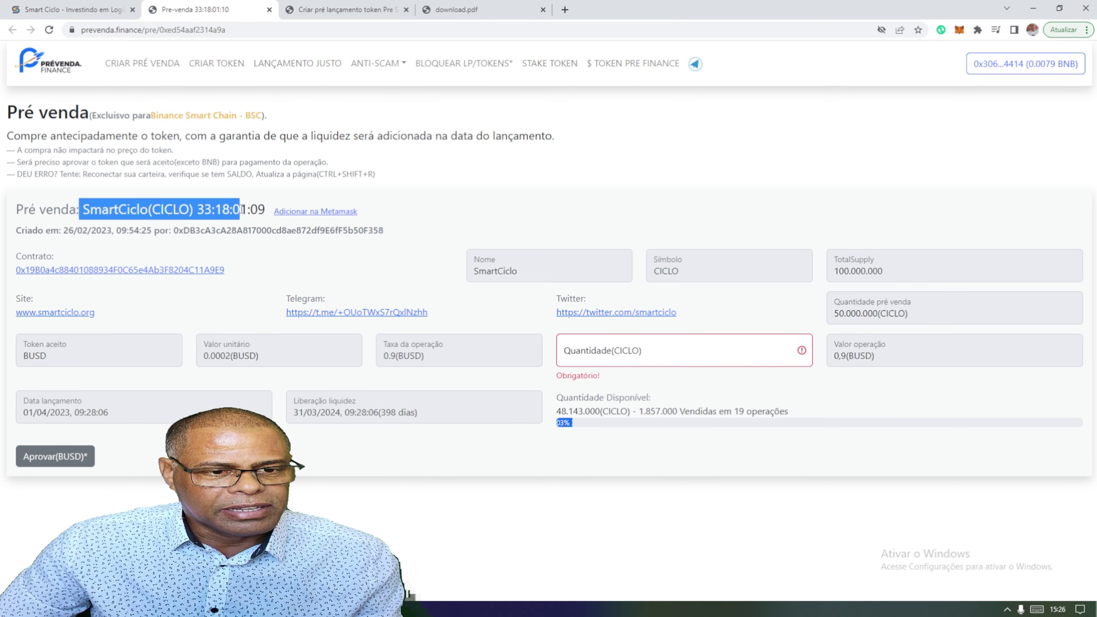
pyautogui.click(505, 196)
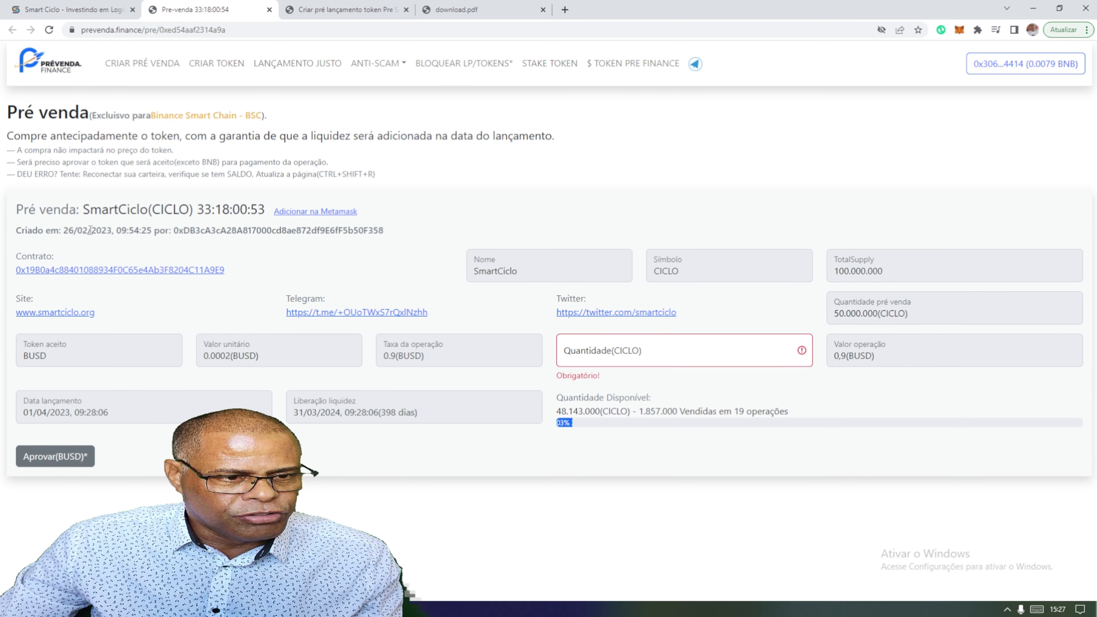
pyautogui.moveTo(65, 231); pyautogui.dragTo(386, 229)
pyautogui.click(445, 230)
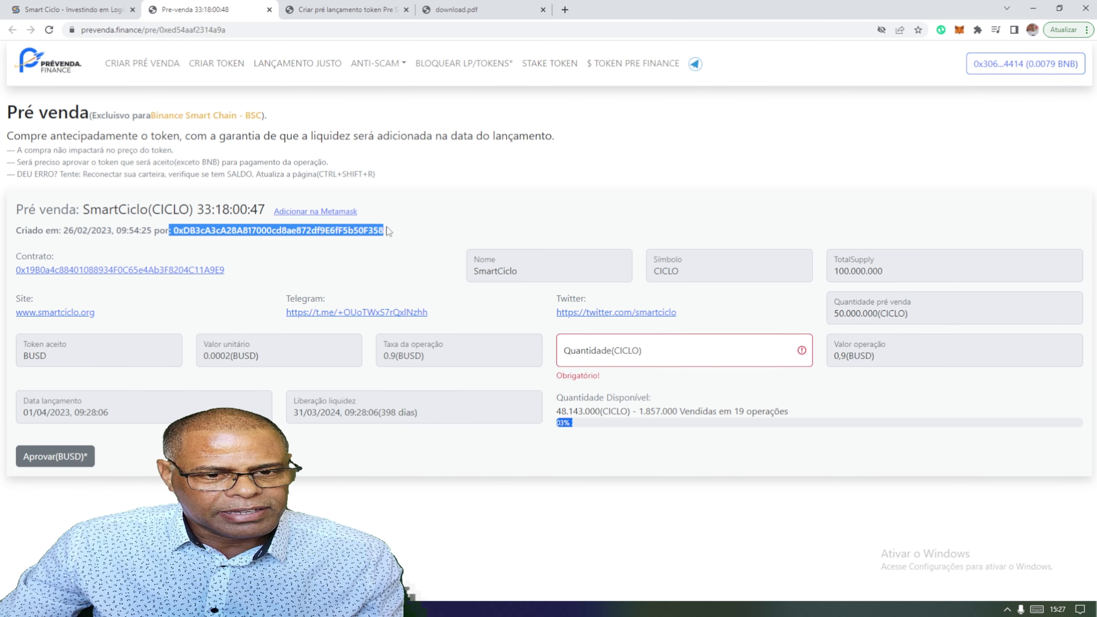
pyautogui.click(445, 218)
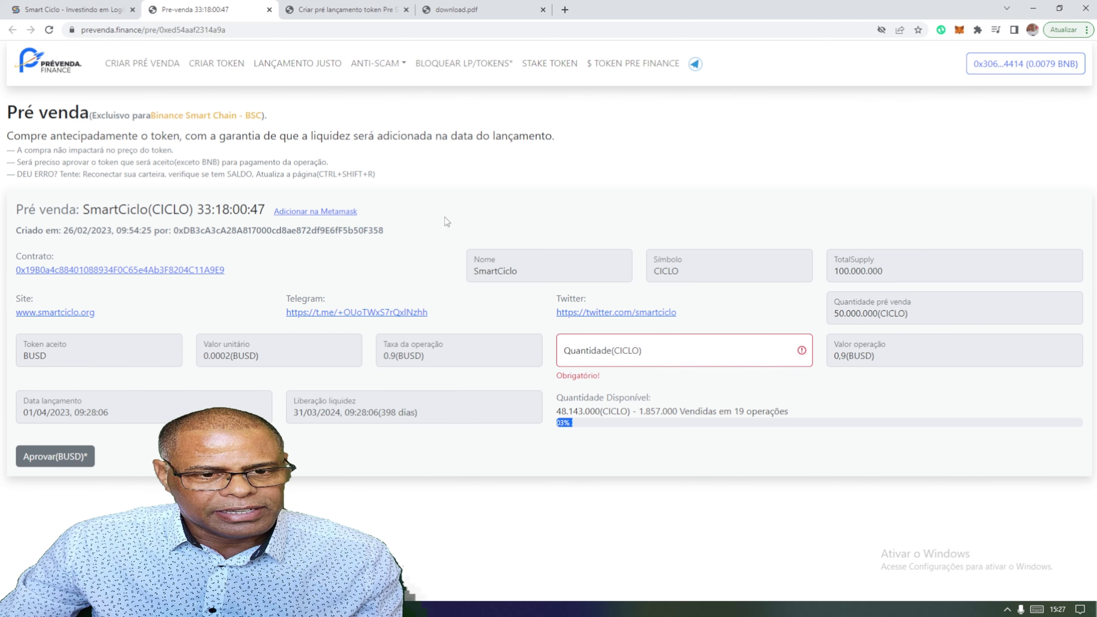
# Add the CICLO token to the MetaMask wallet from the pre-sale page and approve the suggested token.
pyautogui.click(316, 212)
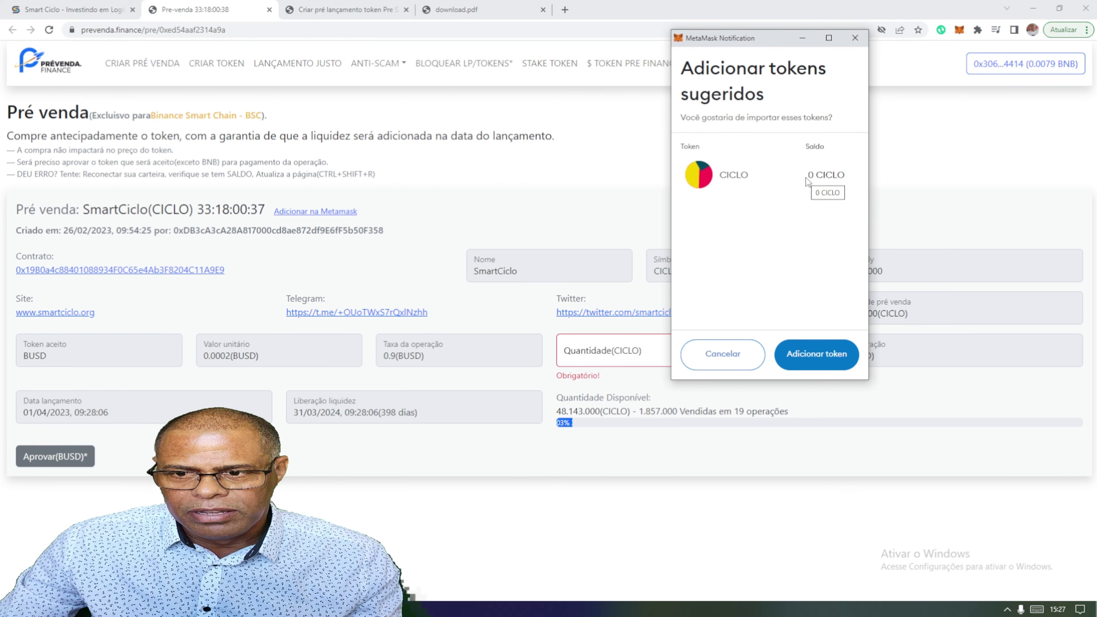
pyautogui.moveTo(806, 175); pyautogui.dragTo(841, 174)
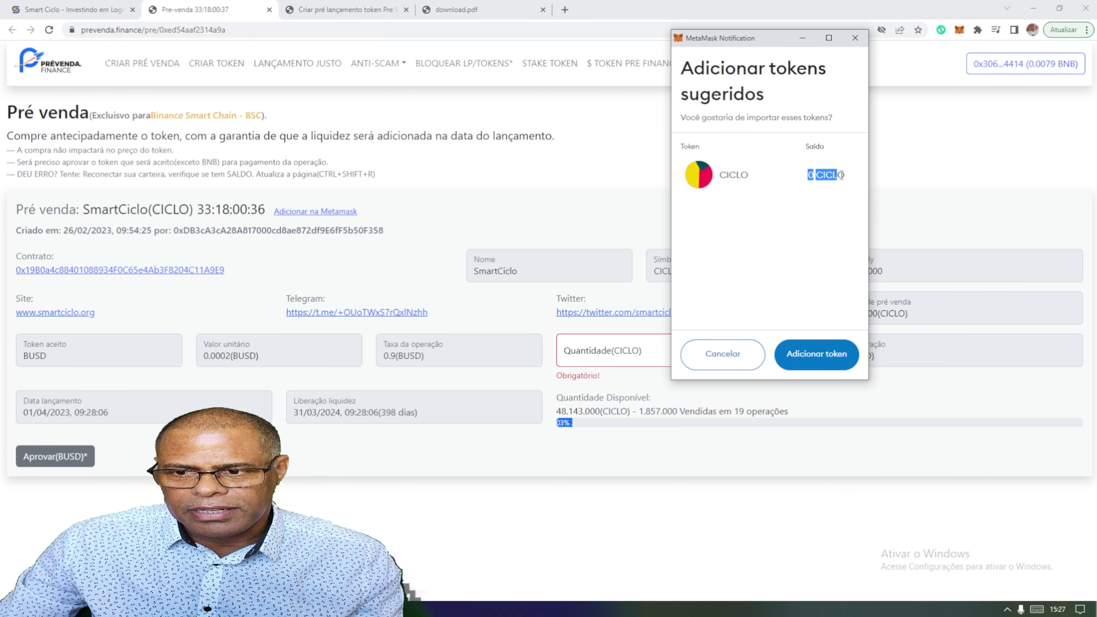
pyautogui.click(809, 356)
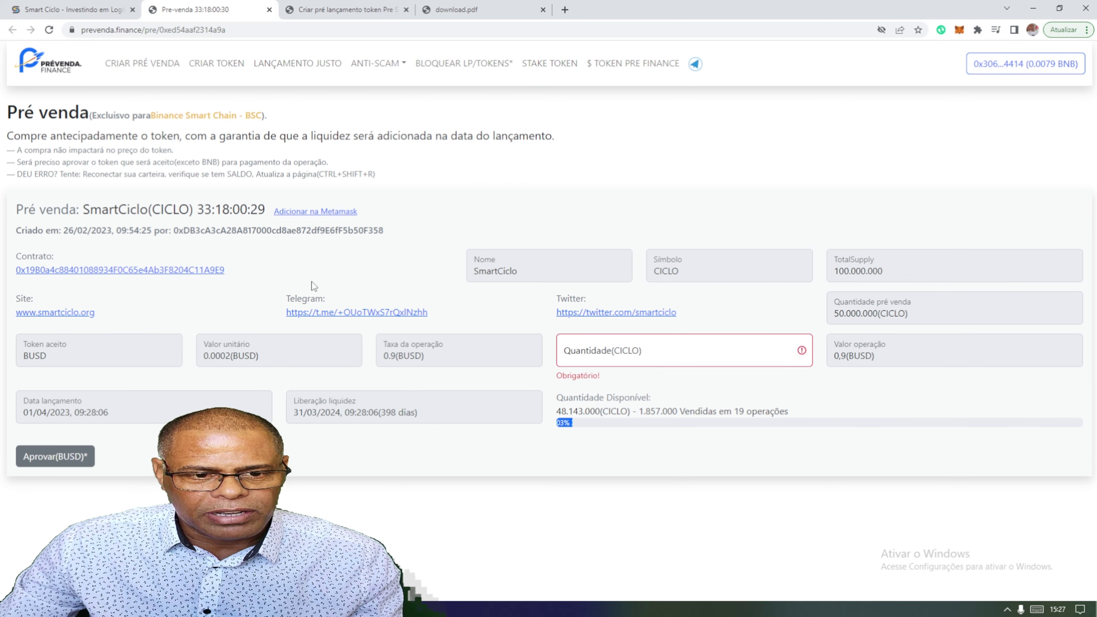
# Examine the company registration in download.pdf and compare the verified-token page with the SmartCiclo pre-sale page.
pyautogui.click(453, 8)
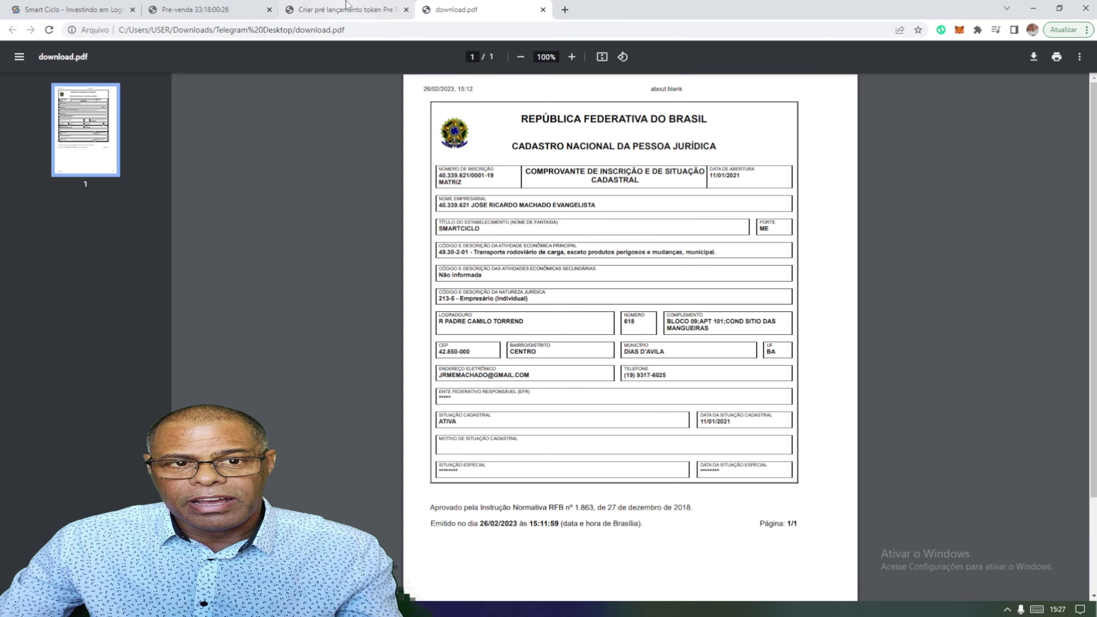
pyautogui.click(341, 9)
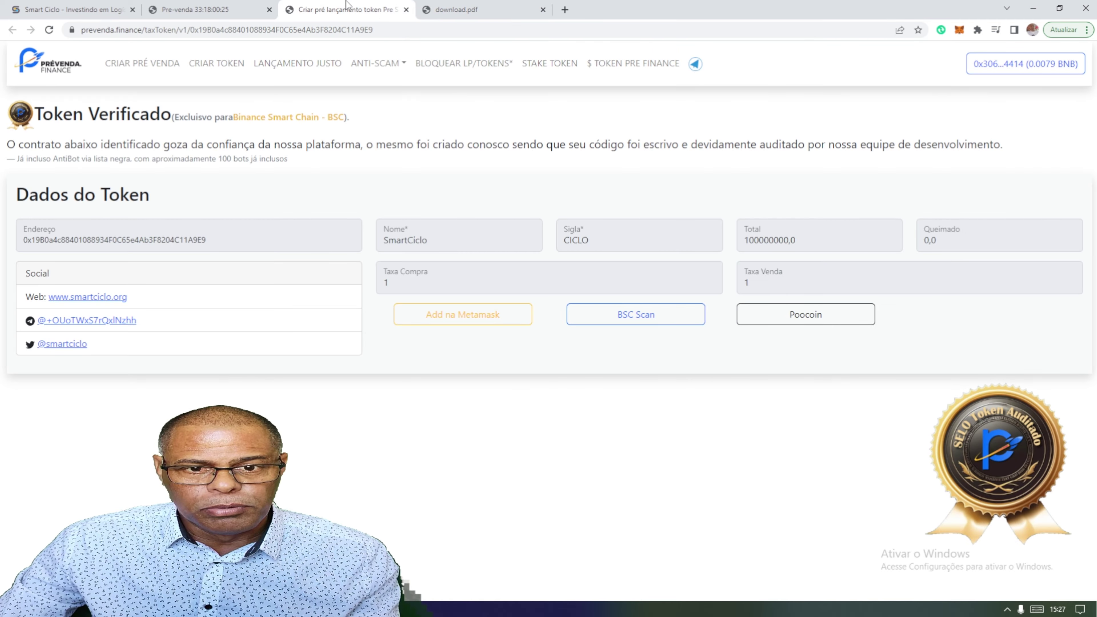
pyautogui.click(221, 6)
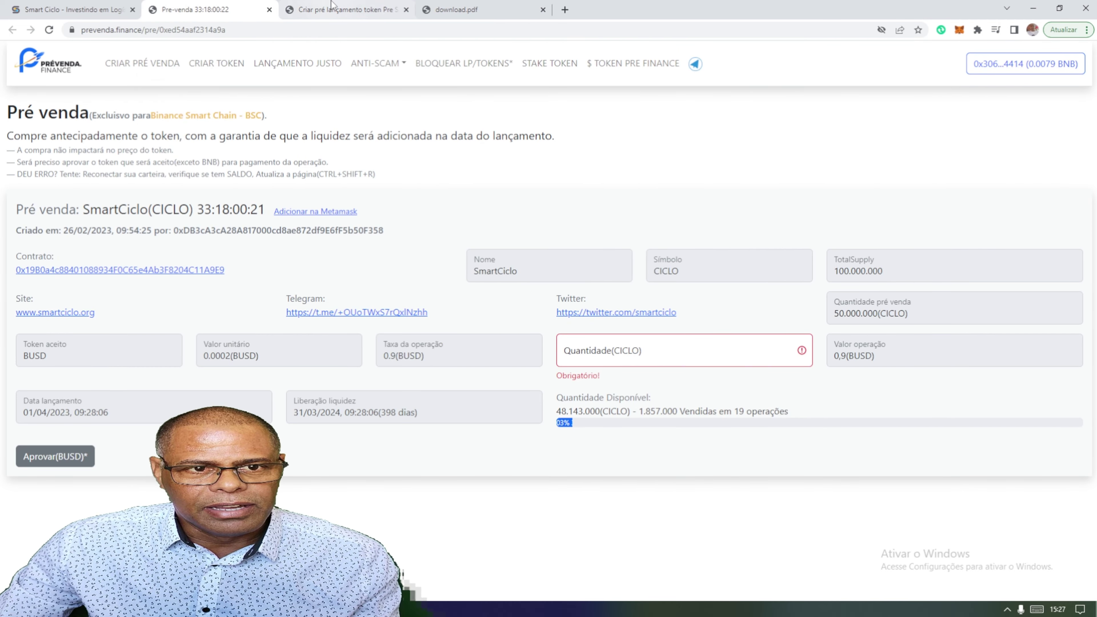
pyautogui.click(333, 10)
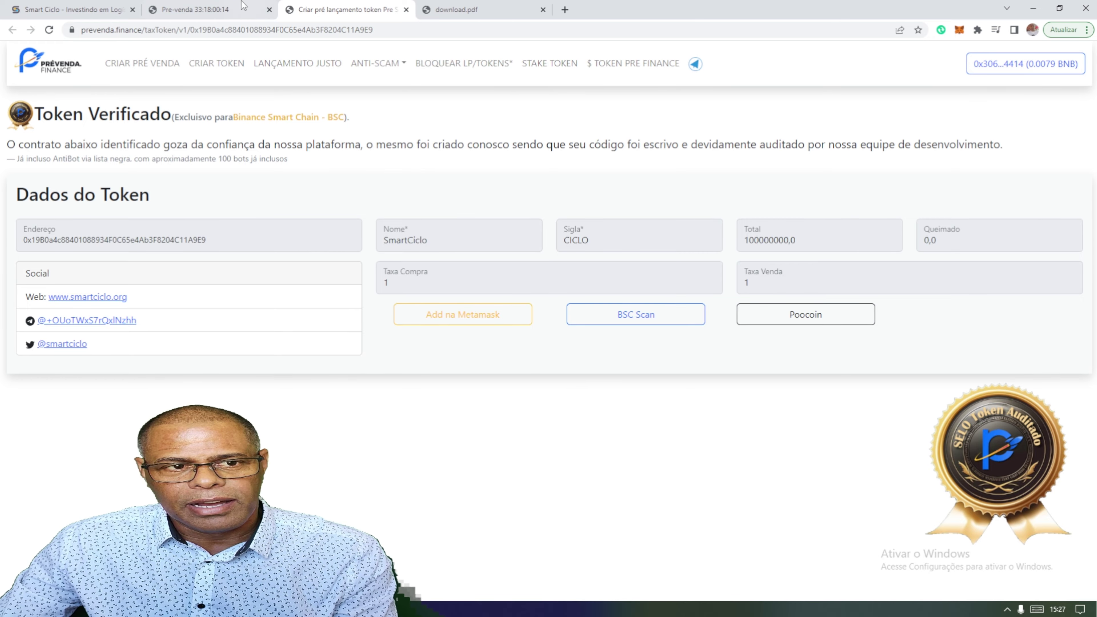
pyautogui.click(203, 10)
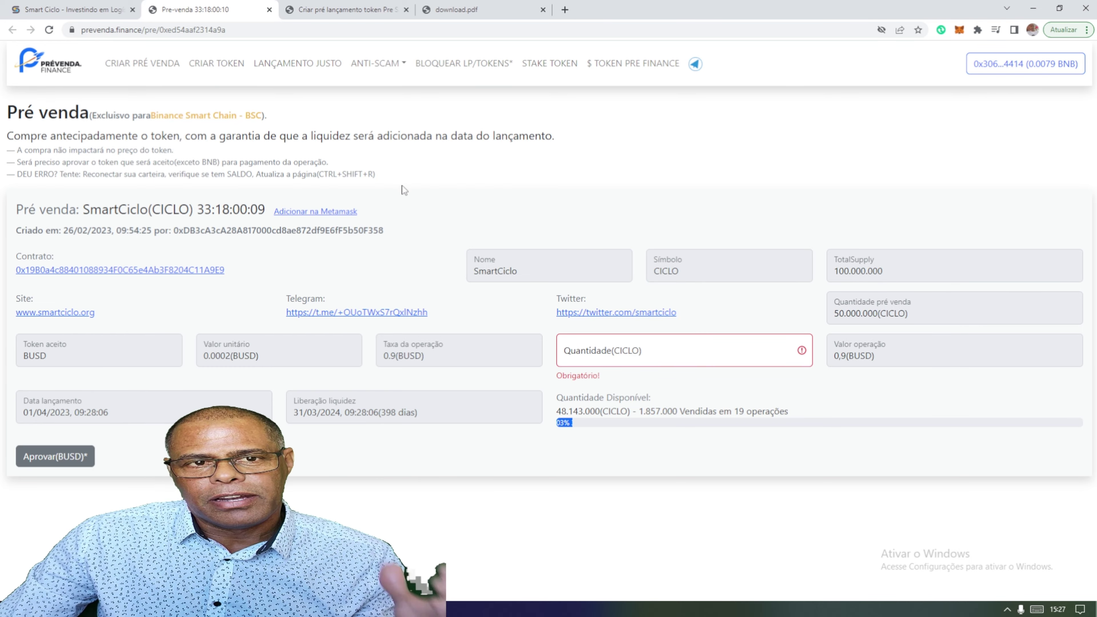
pyautogui.click(353, 9)
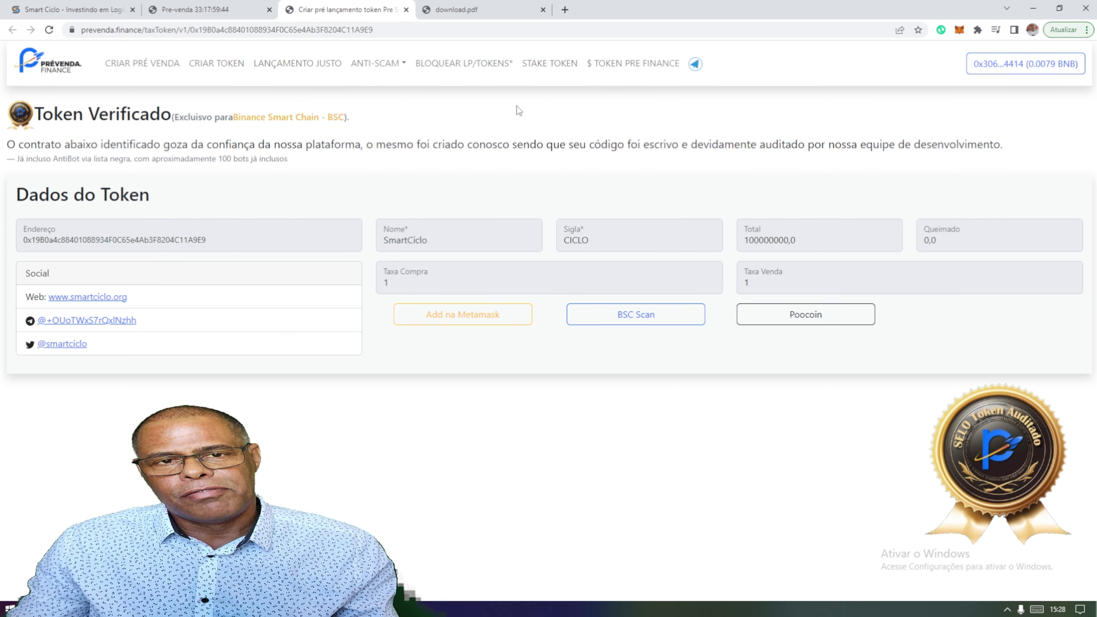
# Open SmartCiclo's Poocoin price chart in a new tab, look it over, and return to the verified-token page.
pyautogui.click(405, 30)
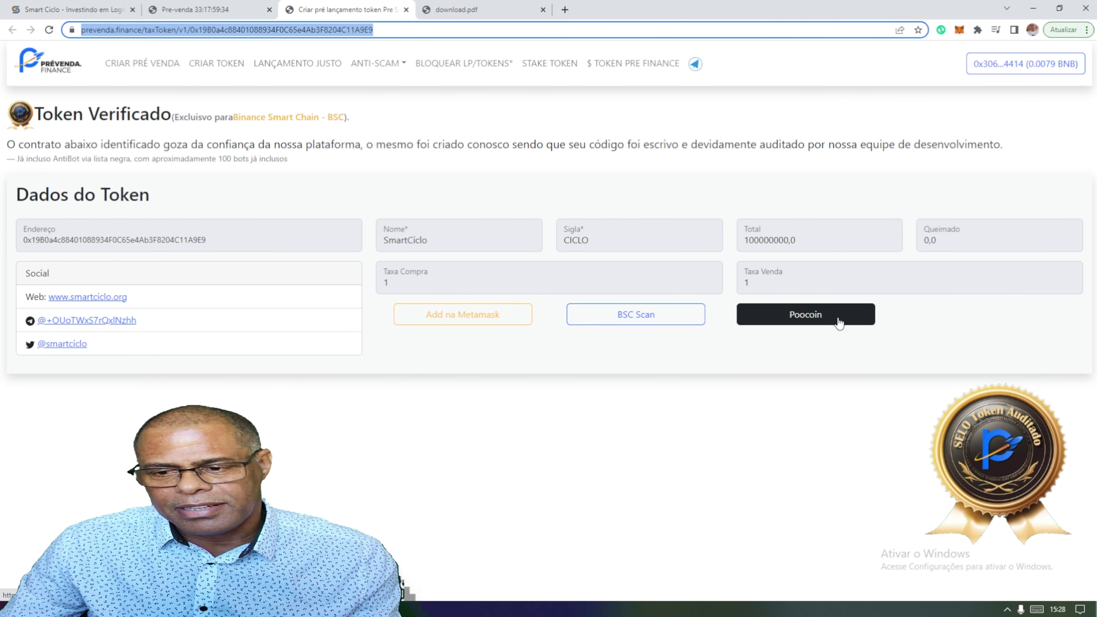
pyautogui.rightClick(810, 320)
pyautogui.click(807, 327)
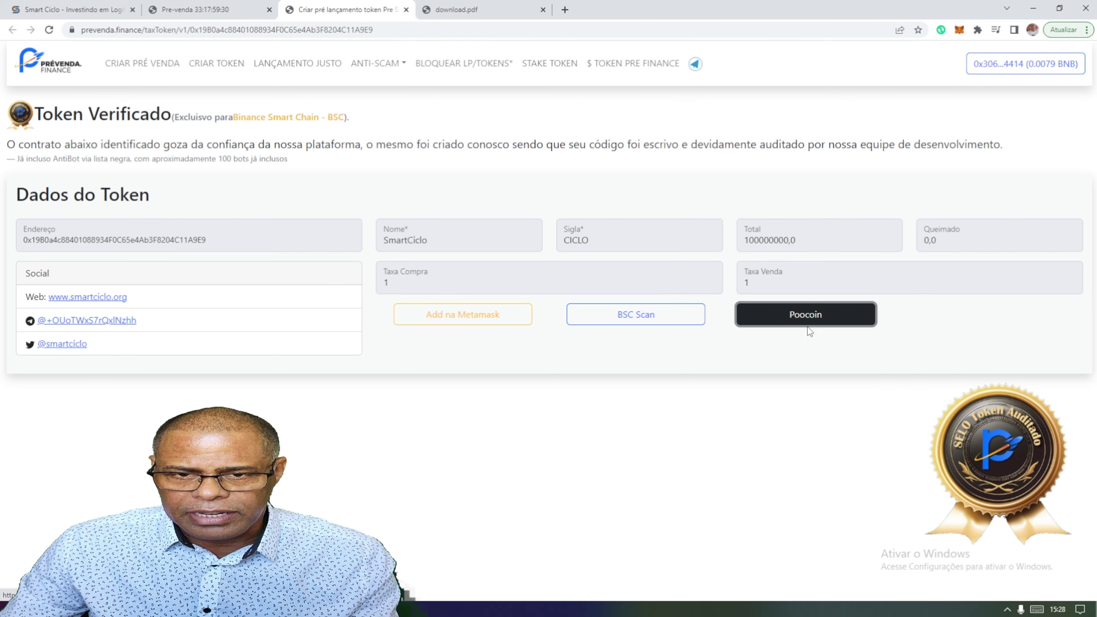
pyautogui.hotkey('ctrl', 'Tab')
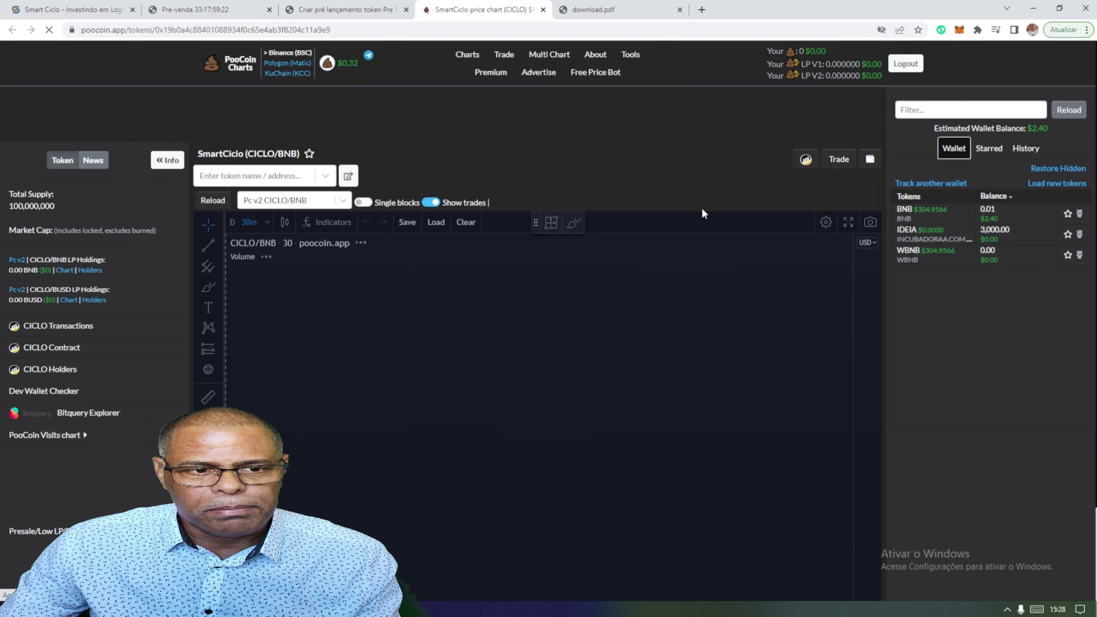
pyautogui.scroll(-5, 548, 502)
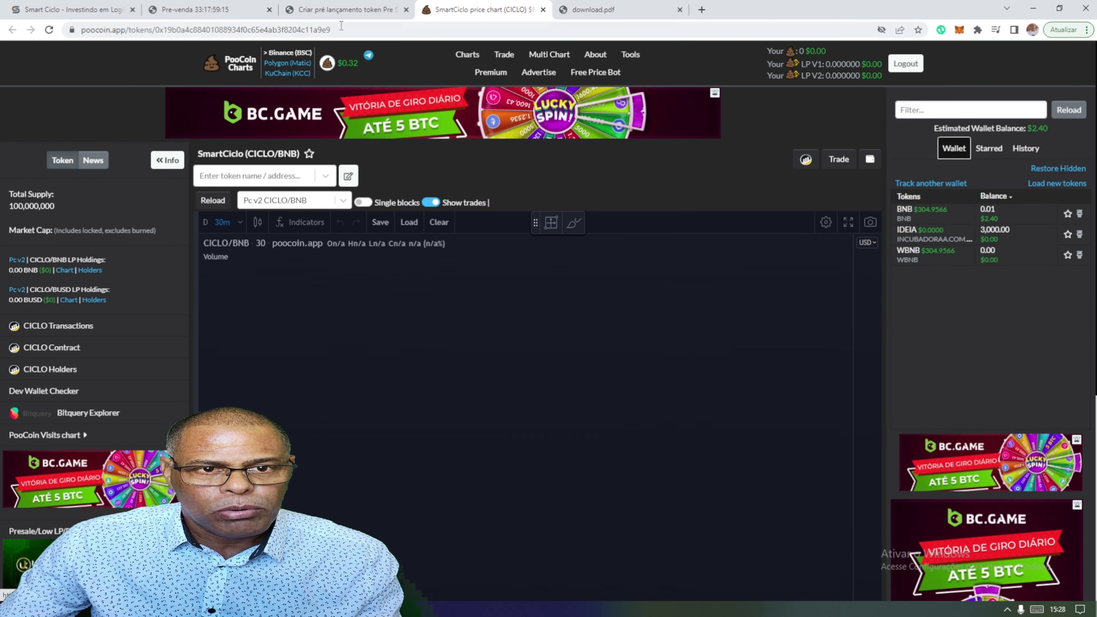
pyautogui.hotkey('ctrl', 'shift', 'Tab')
pyautogui.click(736, 175)
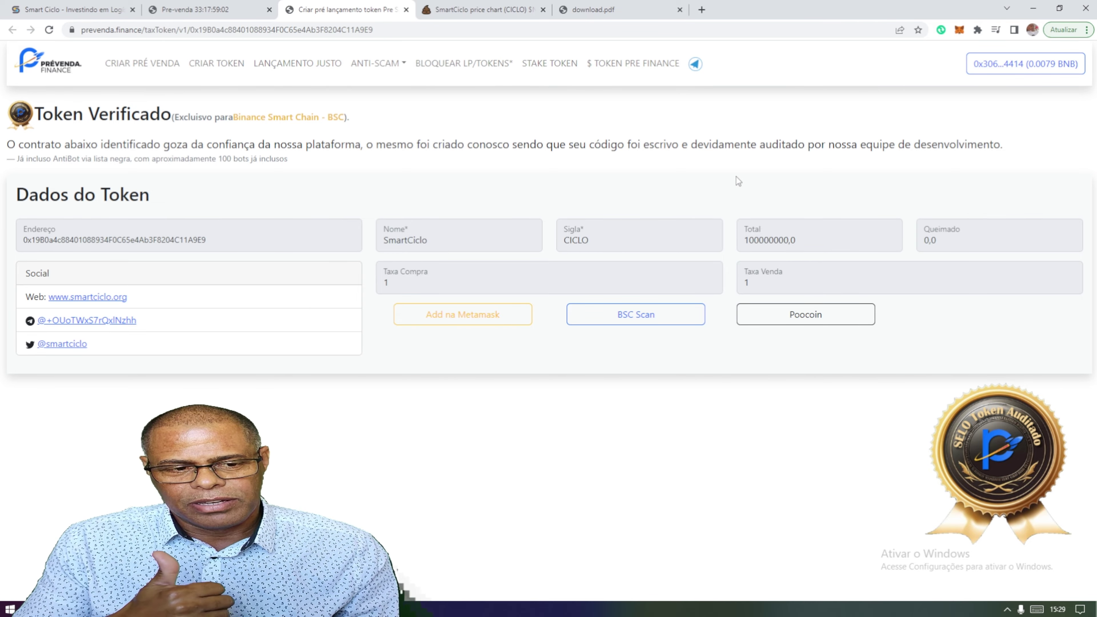
# Return to the pre-sale page and examine the total supply, accepted token, unit value and operation fee.
pyautogui.click(189, 6)
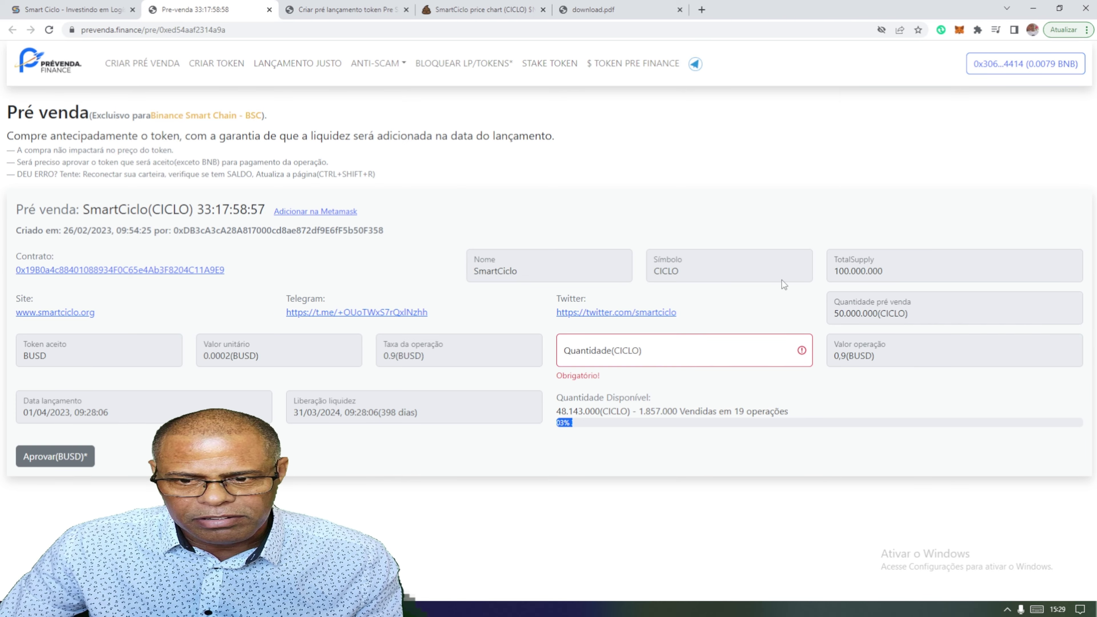
pyautogui.moveTo(889, 275); pyautogui.dragTo(829, 271)
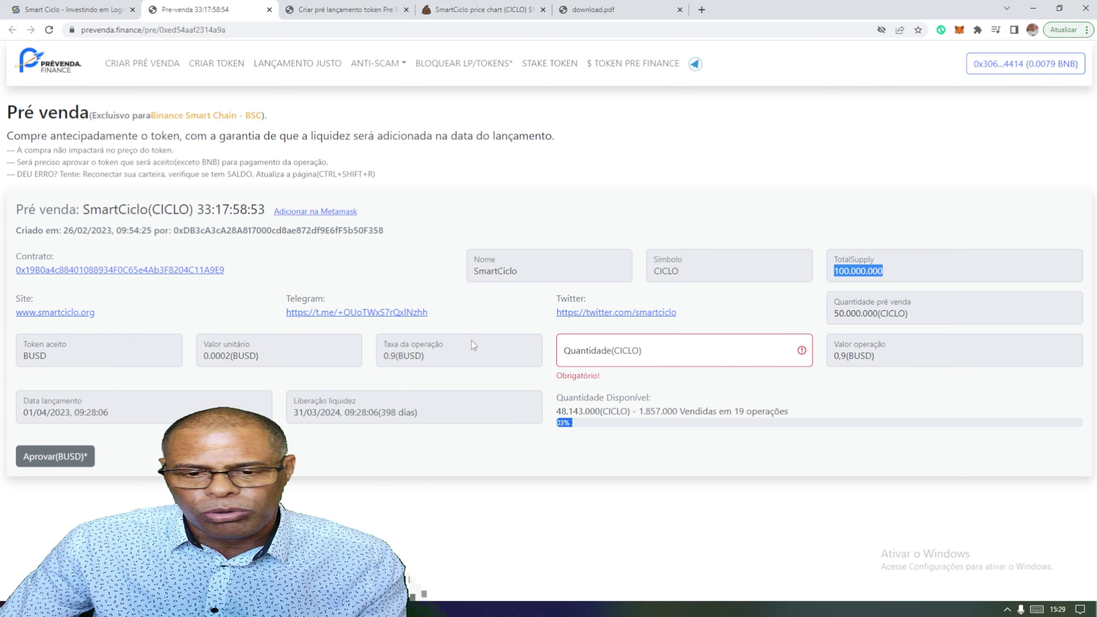
pyautogui.click(65, 357)
pyautogui.doubleClick(56, 357)
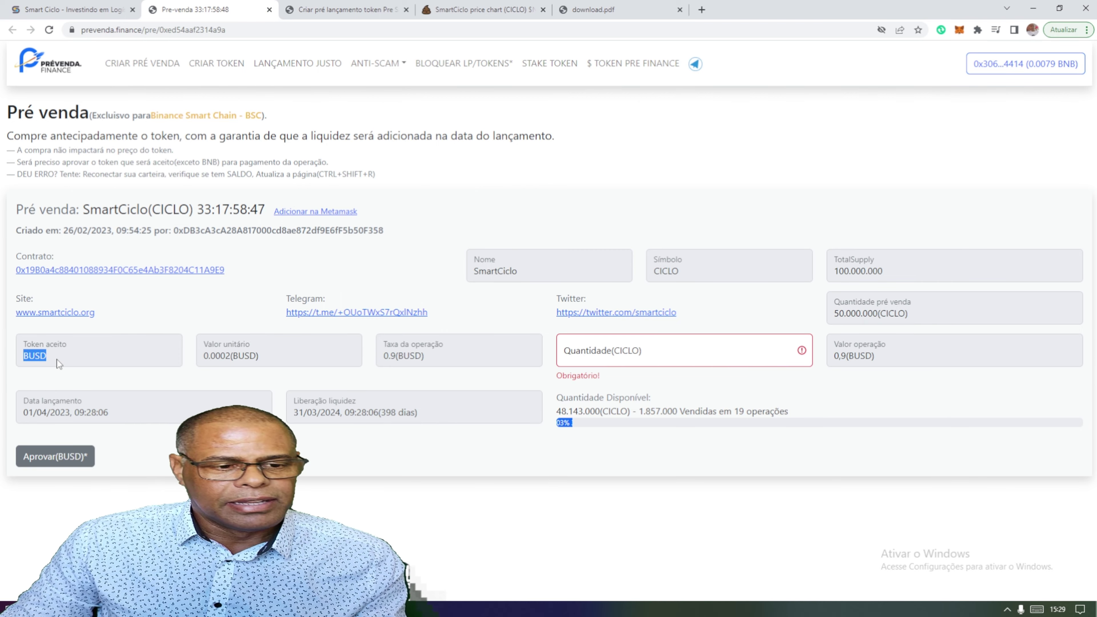
pyautogui.moveTo(263, 356); pyautogui.dragTo(203, 357)
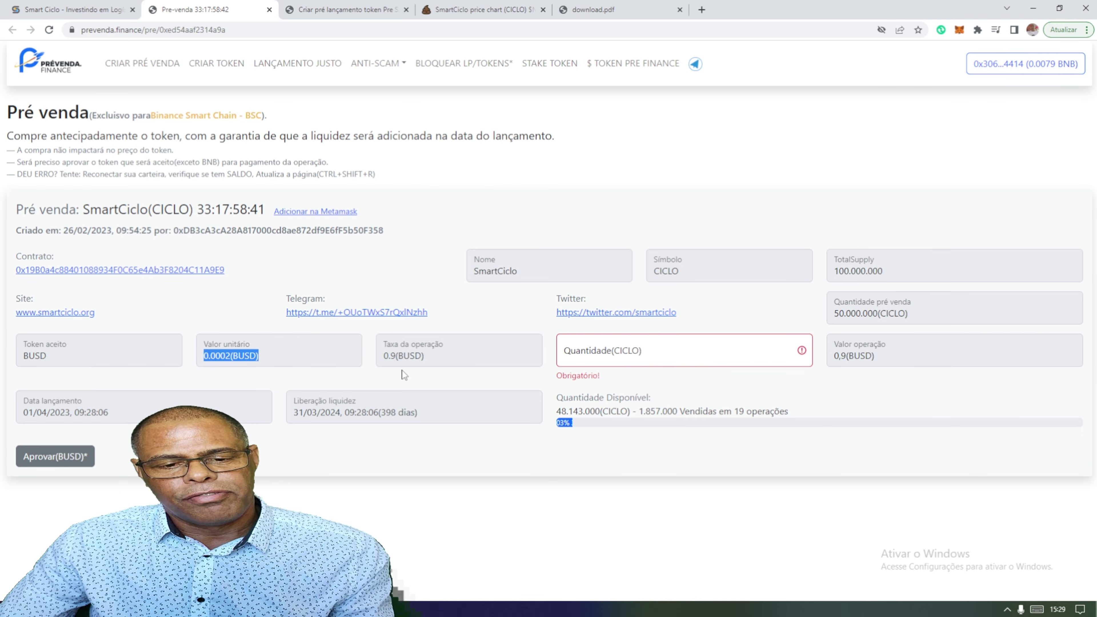
pyautogui.click(430, 356)
pyautogui.moveTo(431, 356); pyautogui.dragTo(385, 357)
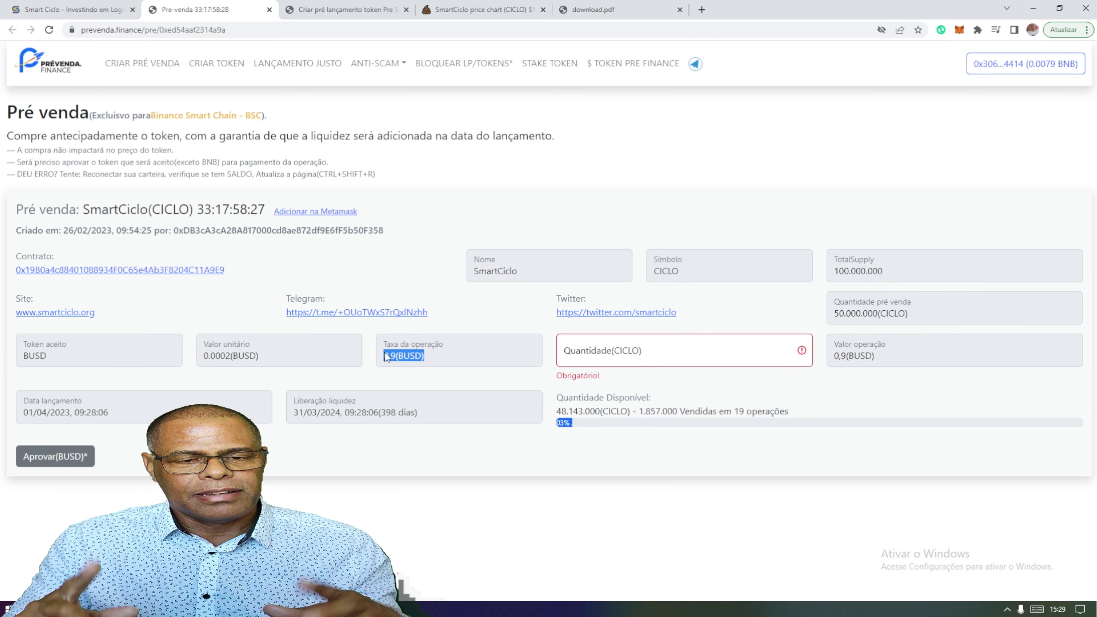
pyautogui.click(544, 201)
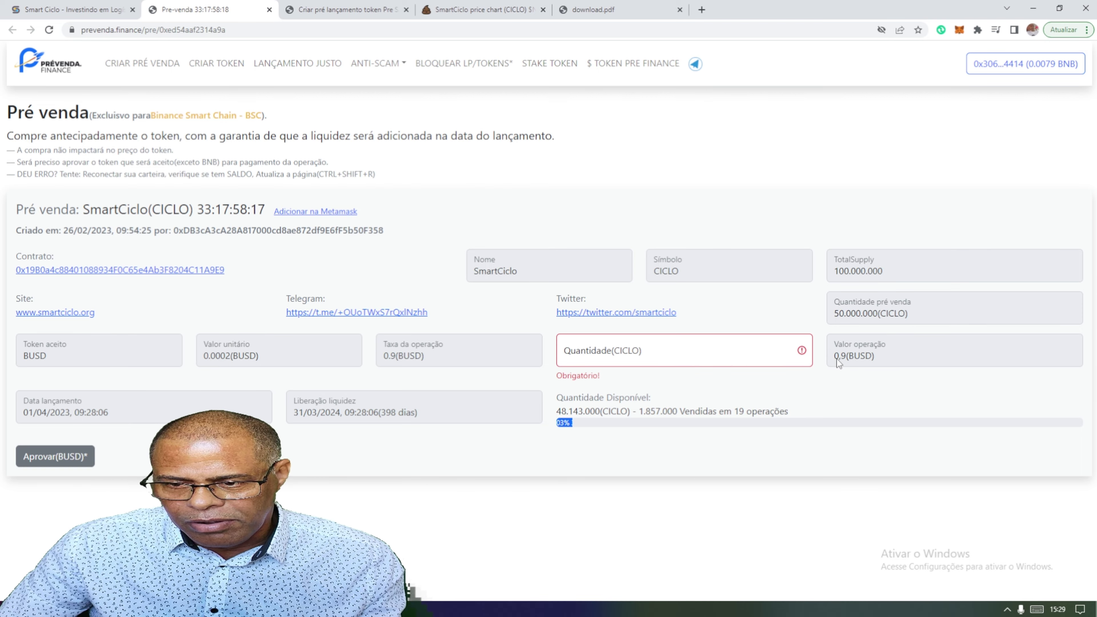
# Examine the operation value, the launch date and the countdown in the SmartCiclo pre-sale details.
pyautogui.moveTo(834, 355); pyautogui.dragTo(874, 357)
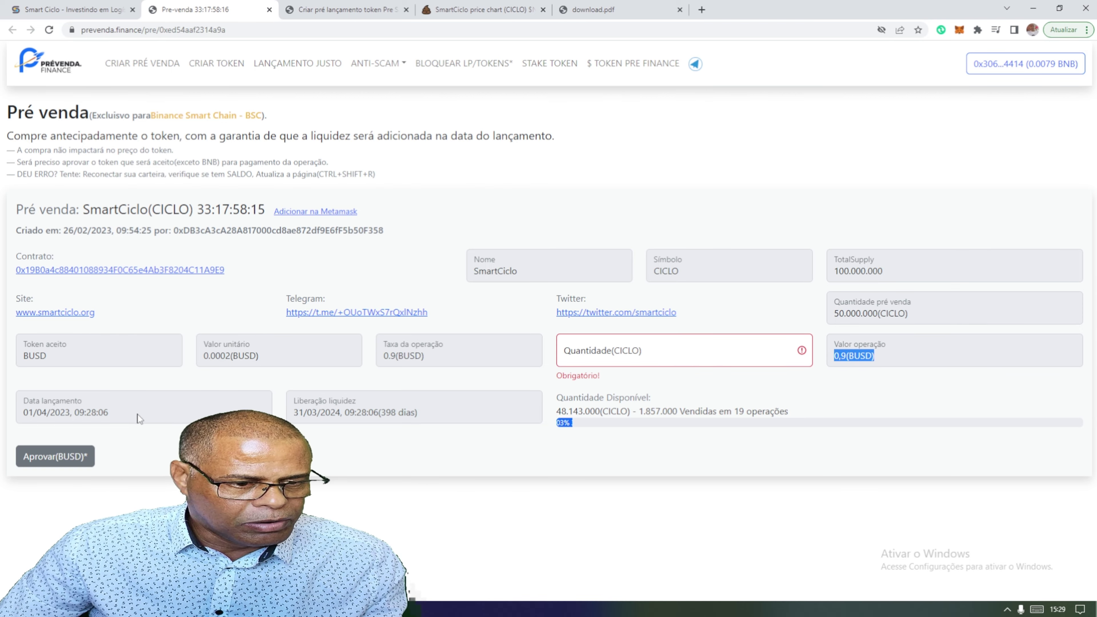
pyautogui.moveTo(123, 419); pyautogui.dragTo(15, 417)
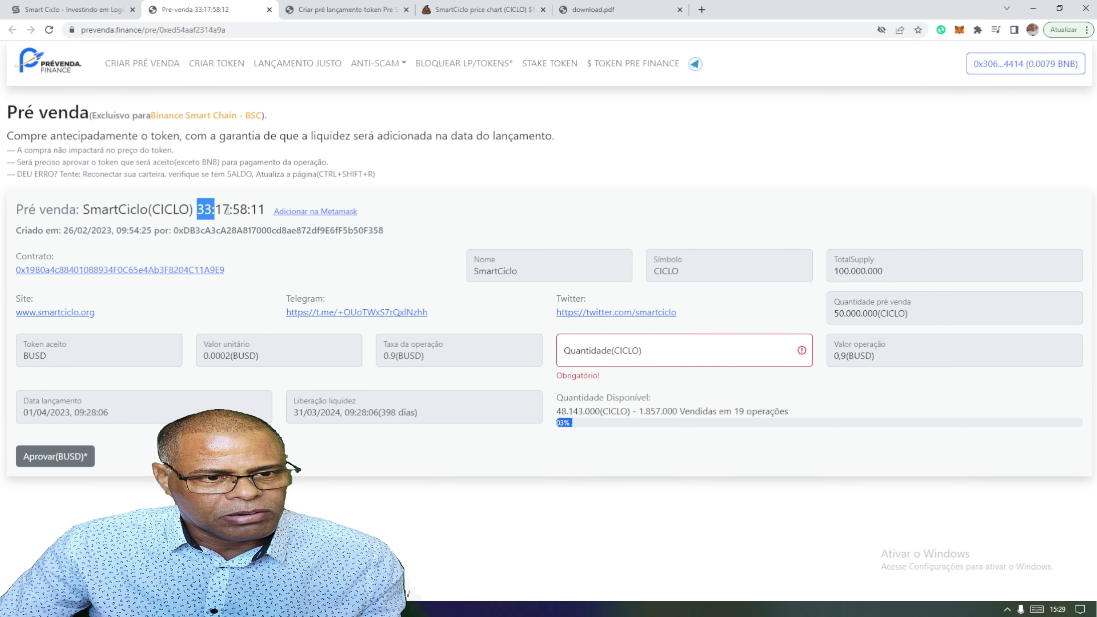
pyautogui.moveTo(267, 211); pyautogui.dragTo(80, 210)
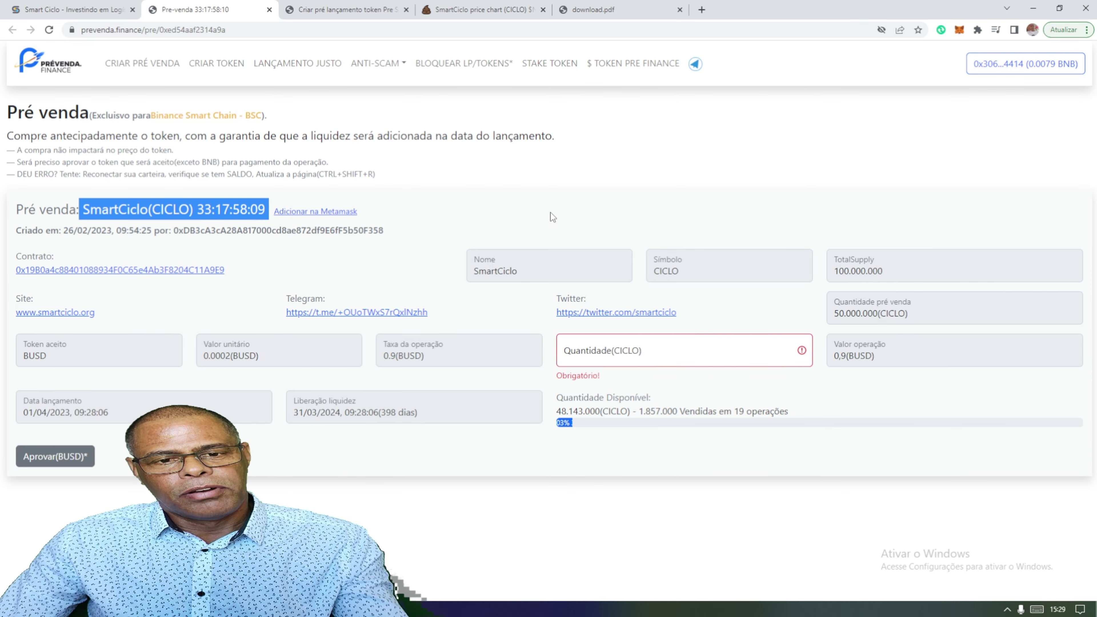
pyautogui.click(561, 194)
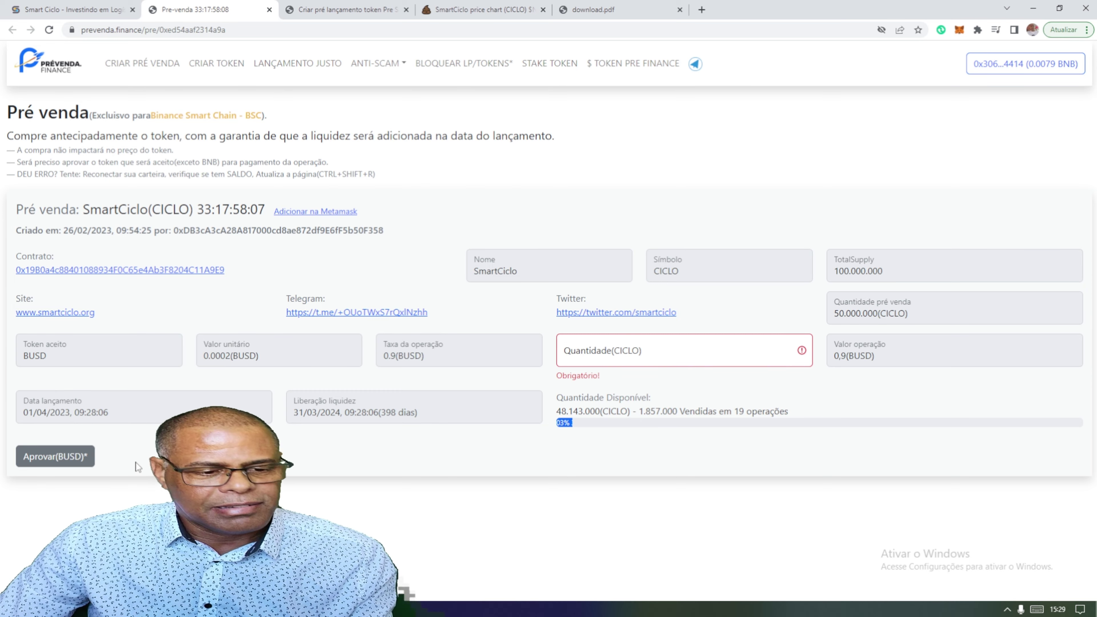
# Examine the liquidity release date, the pre-sale creation time and the number of sale operations.
pyautogui.moveTo(292, 413); pyautogui.dragTo(419, 413)
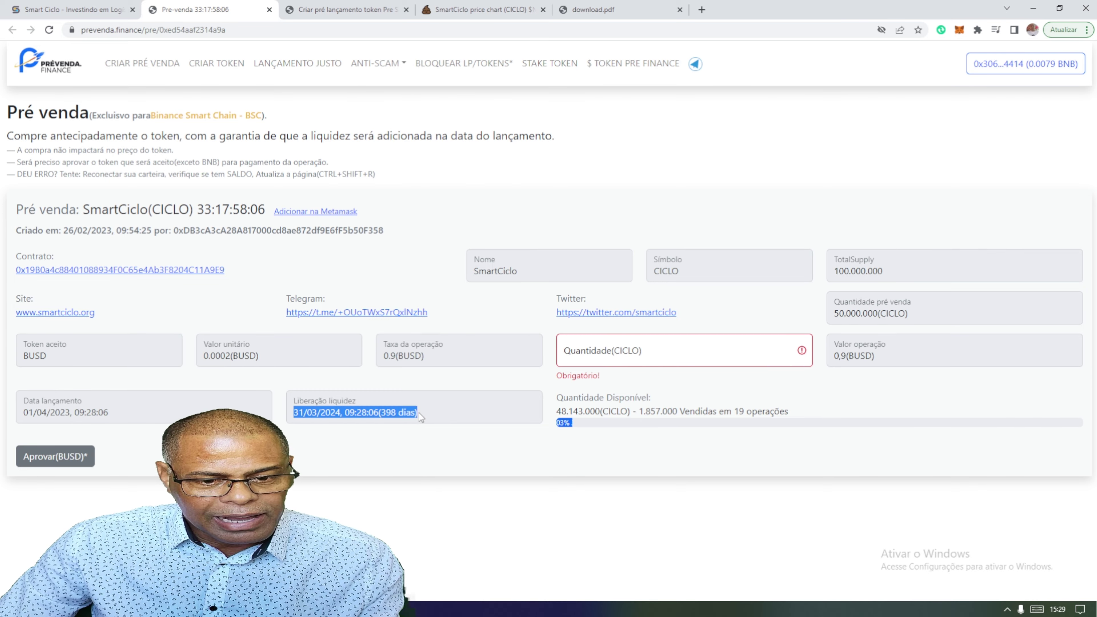
pyautogui.click(434, 419)
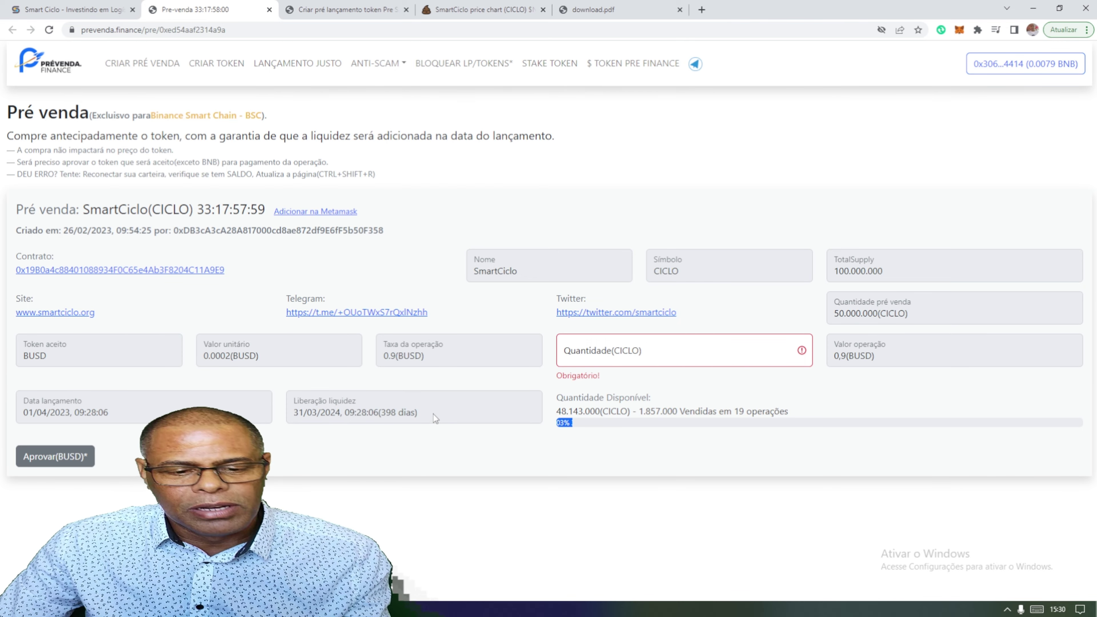
pyautogui.moveTo(433, 415); pyautogui.dragTo(294, 412)
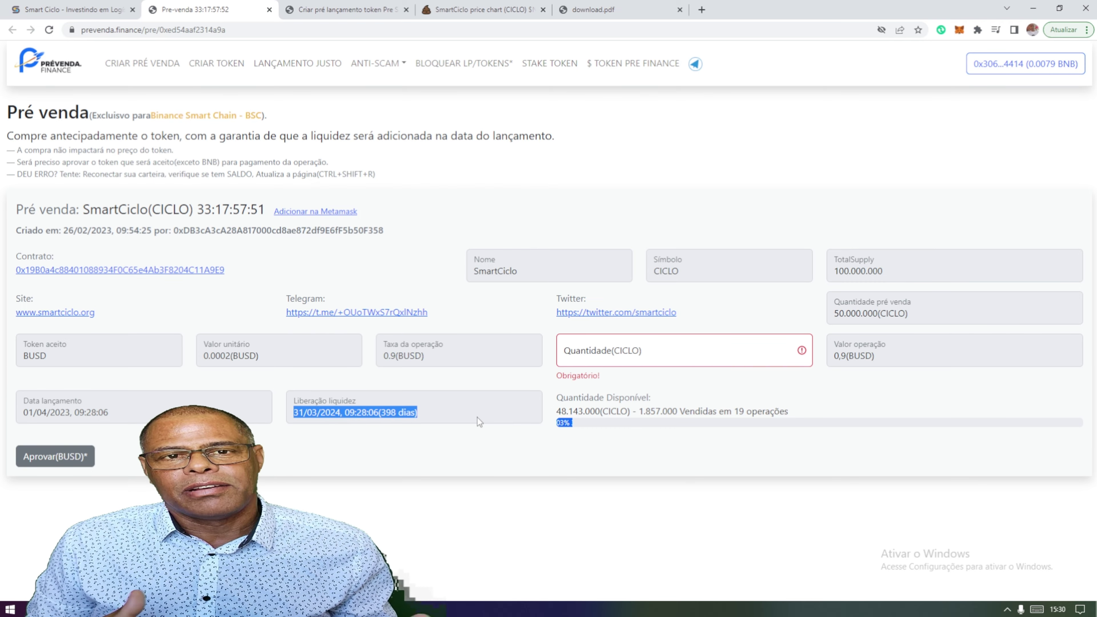
pyautogui.click(582, 230)
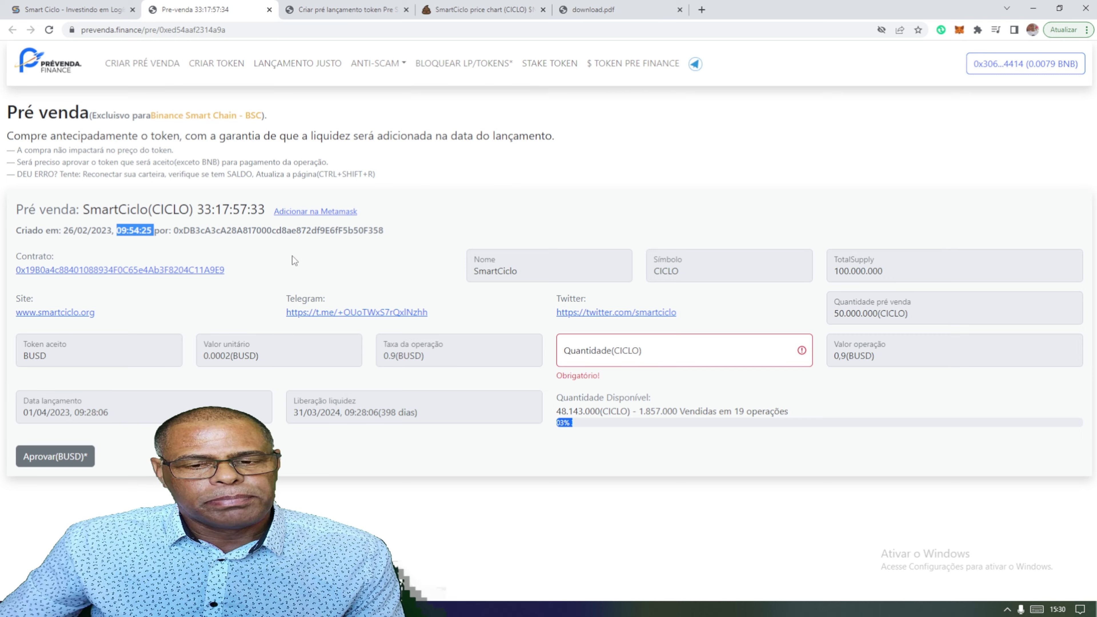
pyautogui.click(561, 320)
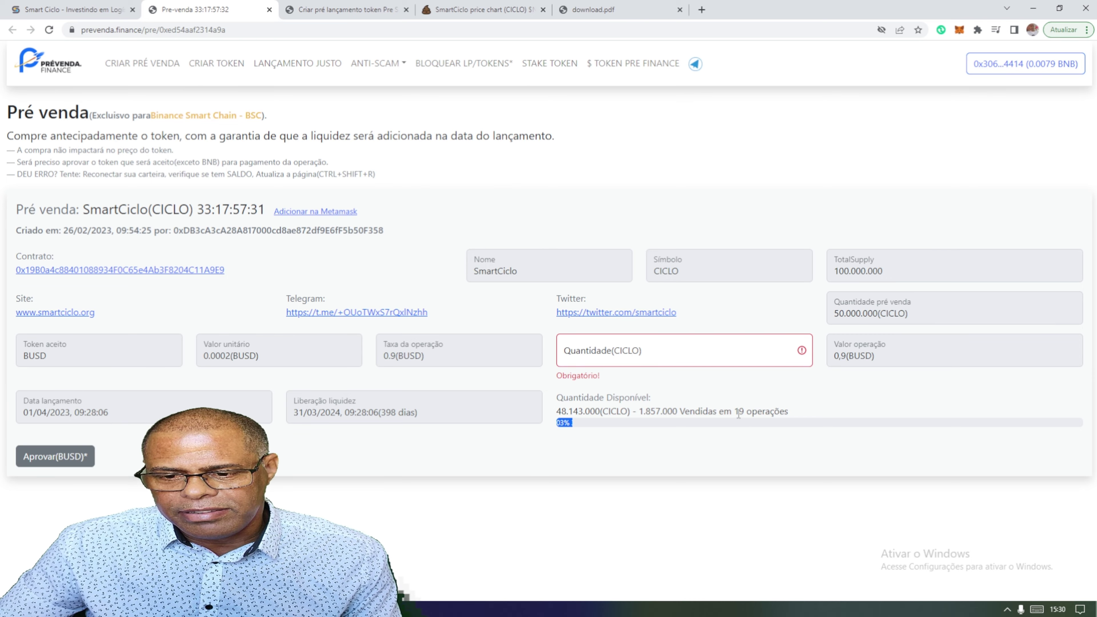
pyautogui.moveTo(734, 413); pyautogui.dragTo(794, 411)
pyautogui.click(817, 414)
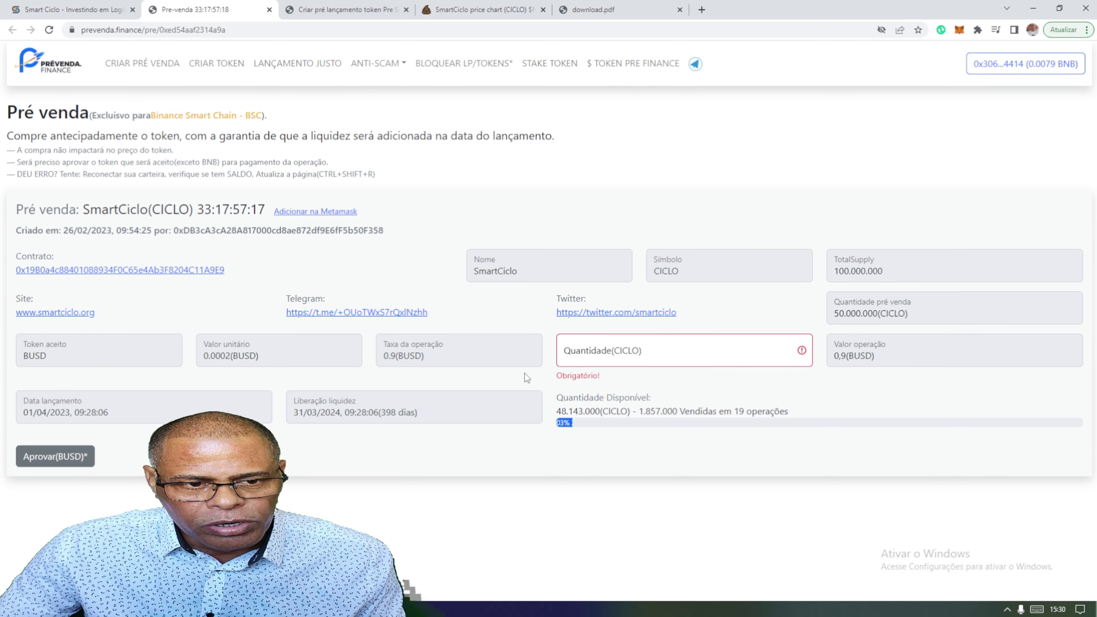
# Set the purchase quantity in the SmartCiclo pre-sale to 150000 CICLO.
pyautogui.click(663, 352)
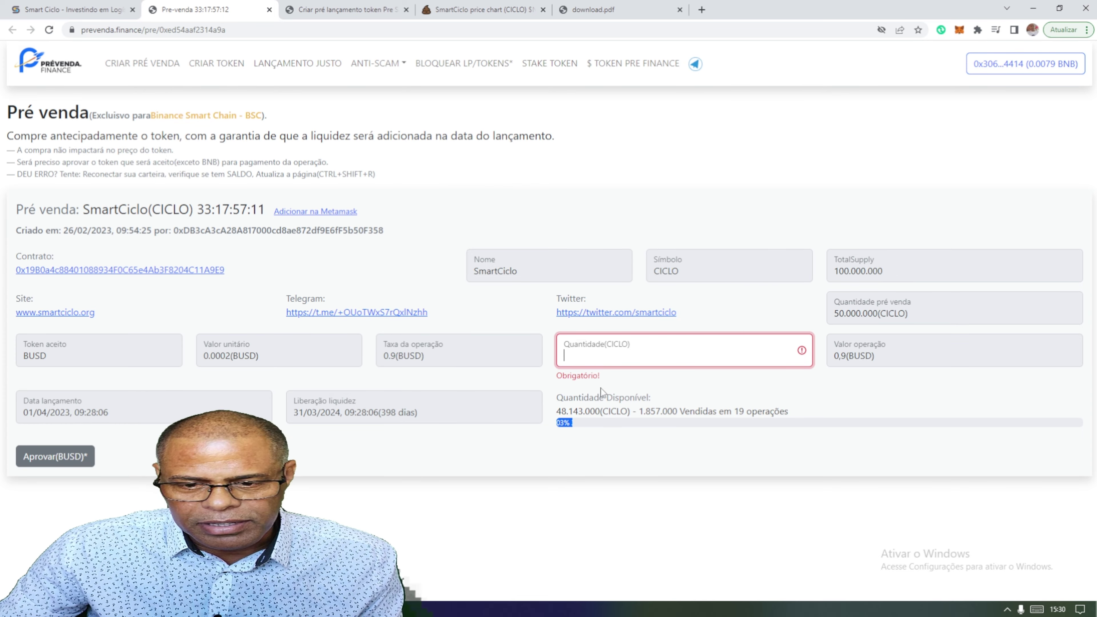
pyautogui.write('222')
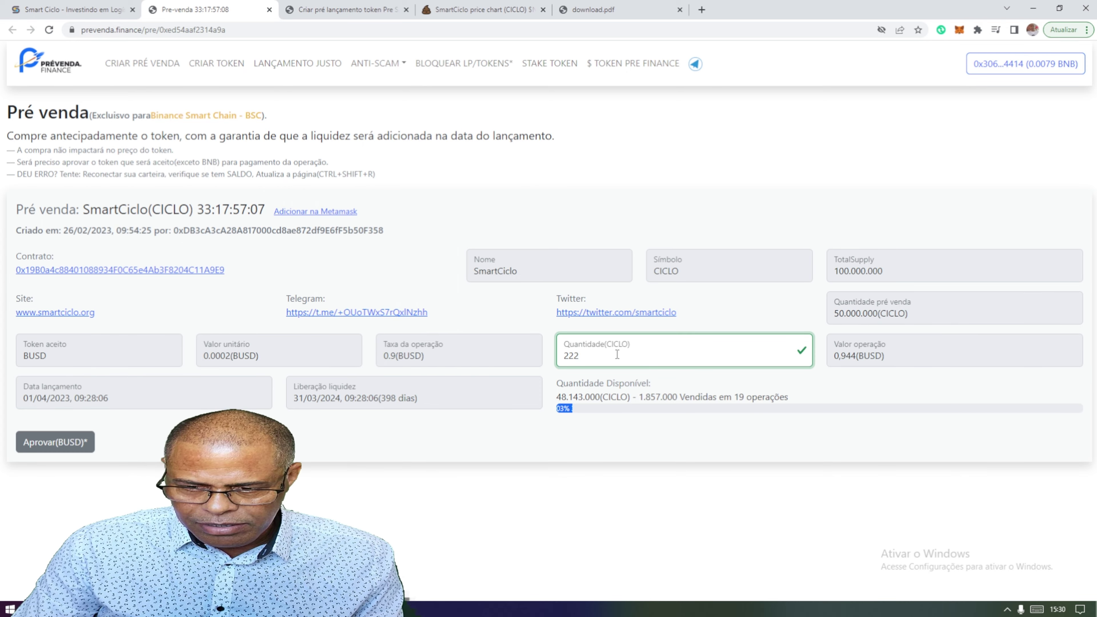
pyautogui.press('BackSpace')
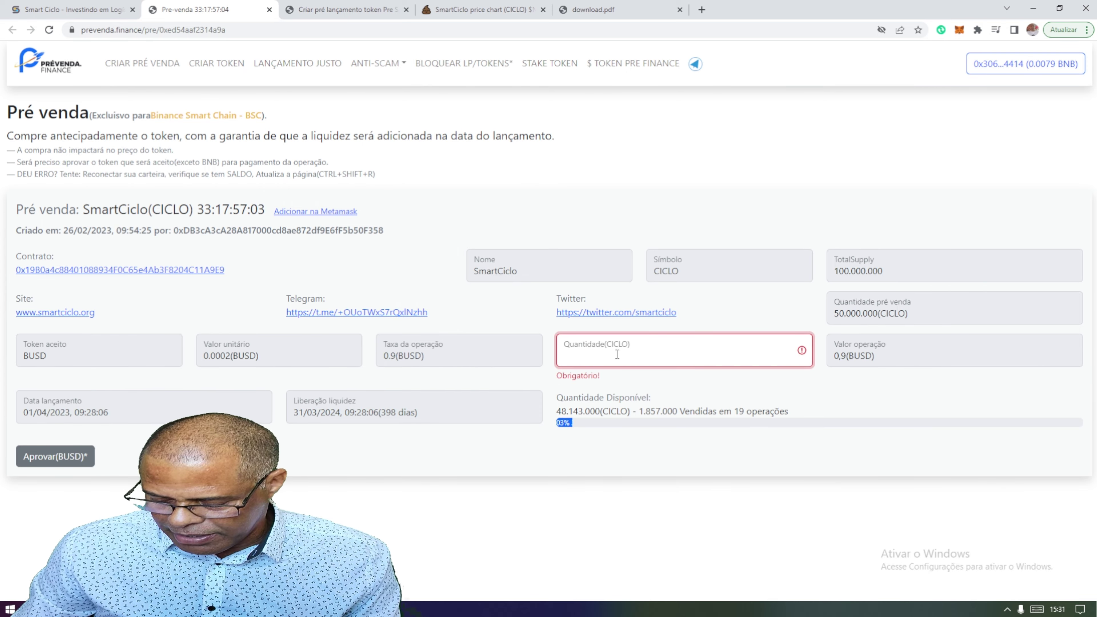
pyautogui.write('300000')
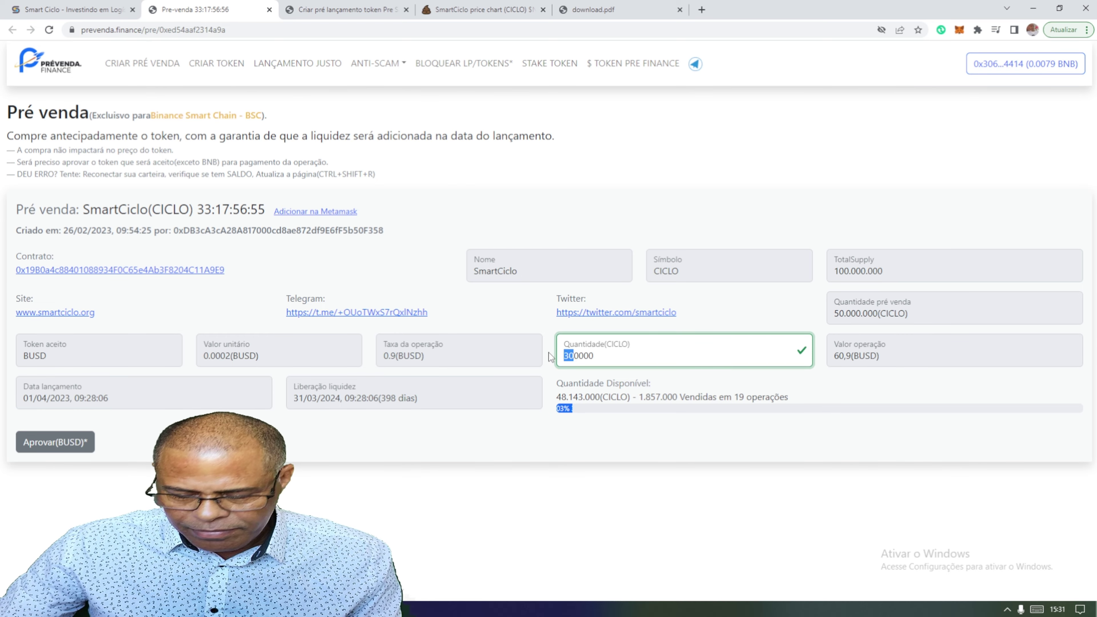
pyautogui.write('15')
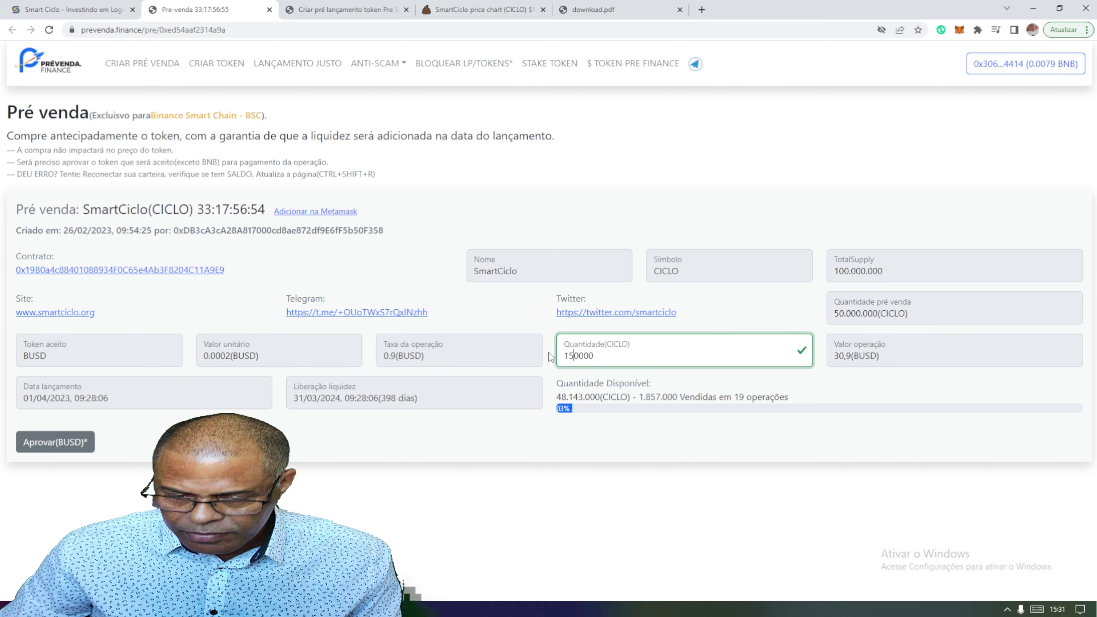
pyautogui.click(634, 344)
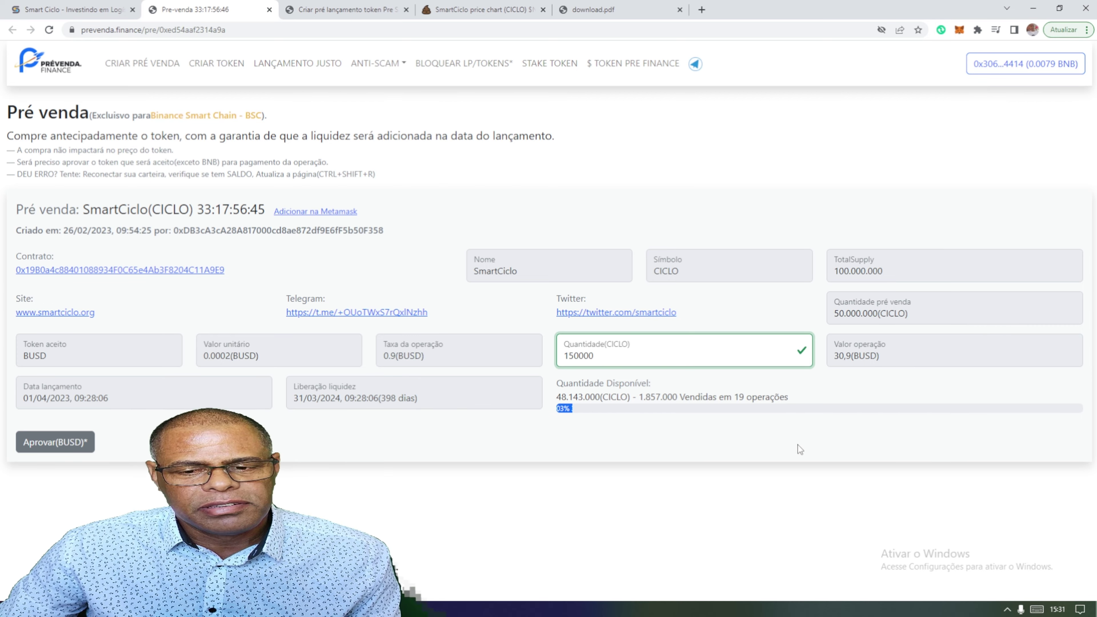
# Read the troubleshooting note about refreshing the page at the top of the pre-sale page.
pyautogui.click(689, 194)
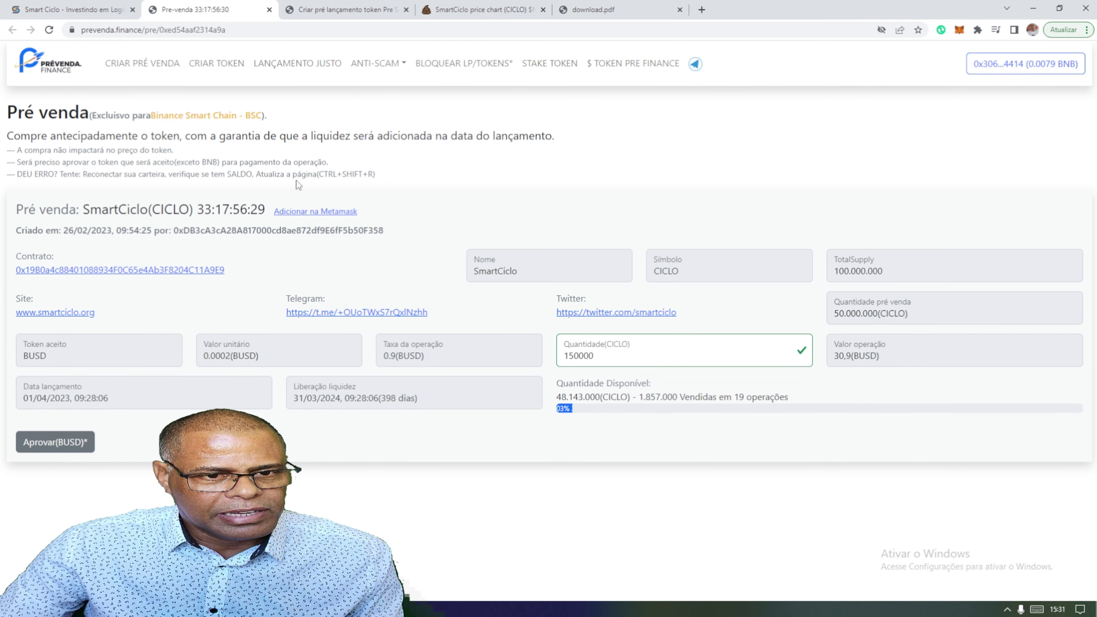
pyautogui.moveTo(257, 175); pyautogui.dragTo(424, 174)
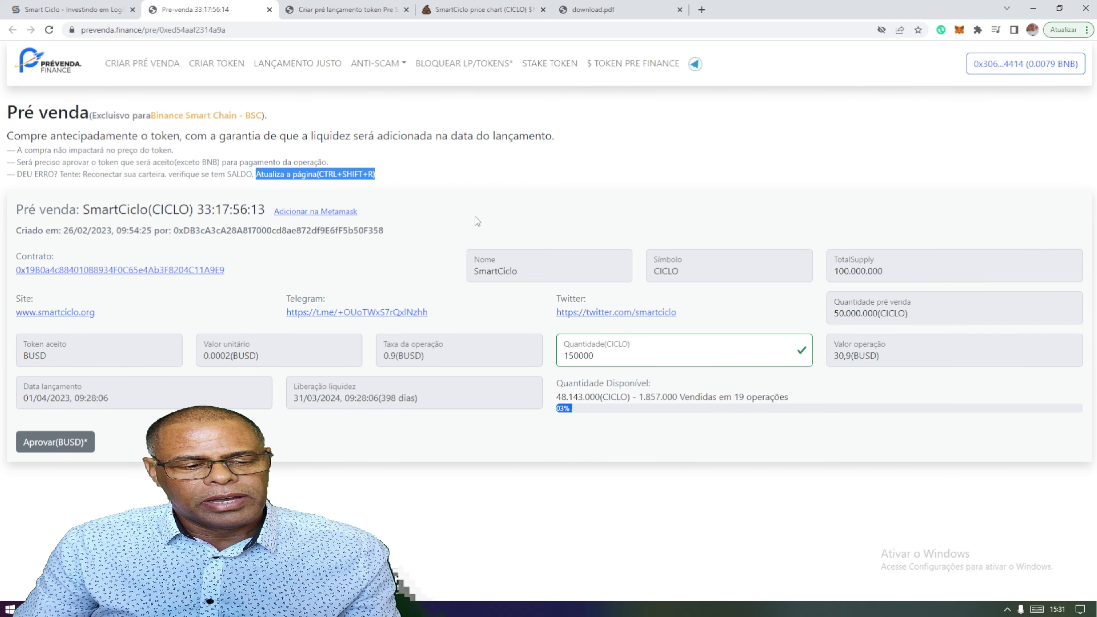
pyautogui.click(508, 195)
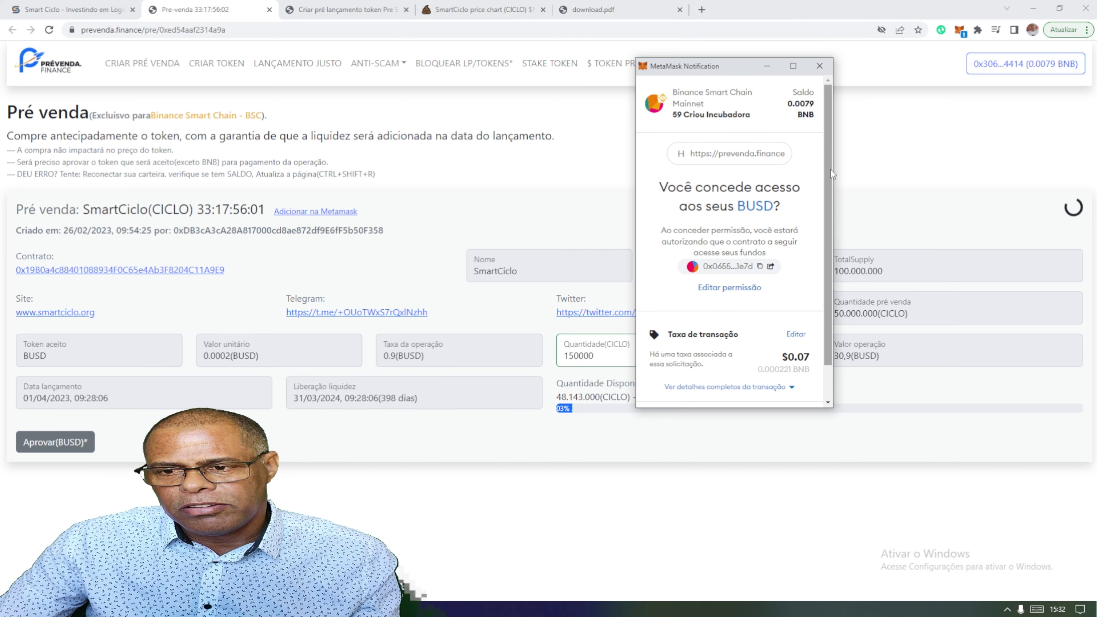
# Review the transaction fee and confirm the BUSD access permission in MetaMask.
pyautogui.scroll(-2, 830, 169)
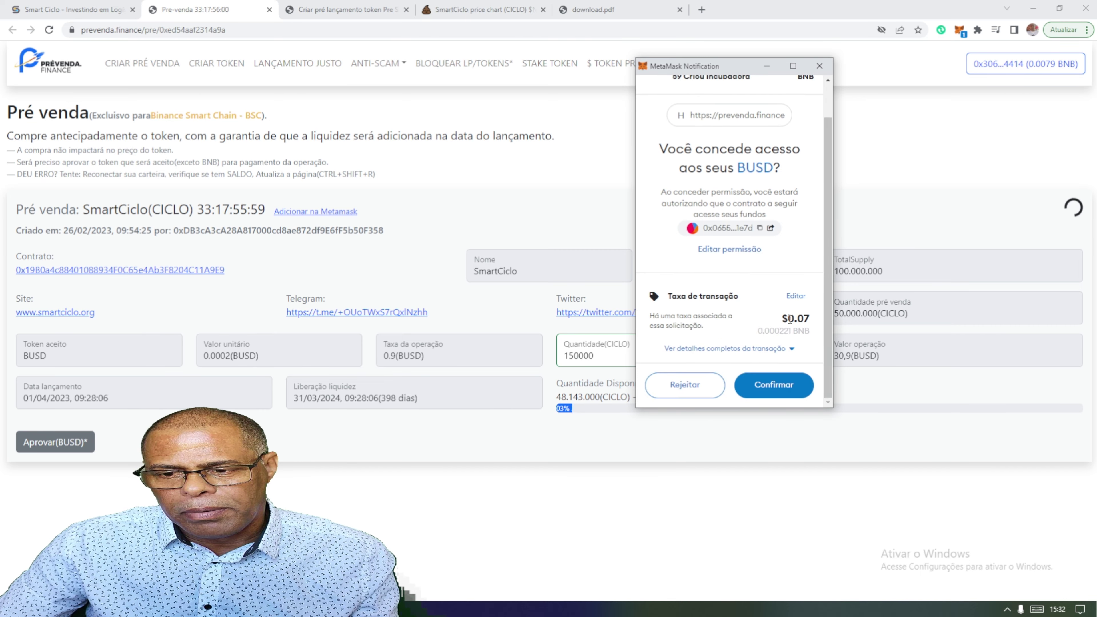
pyautogui.doubleClick(815, 316)
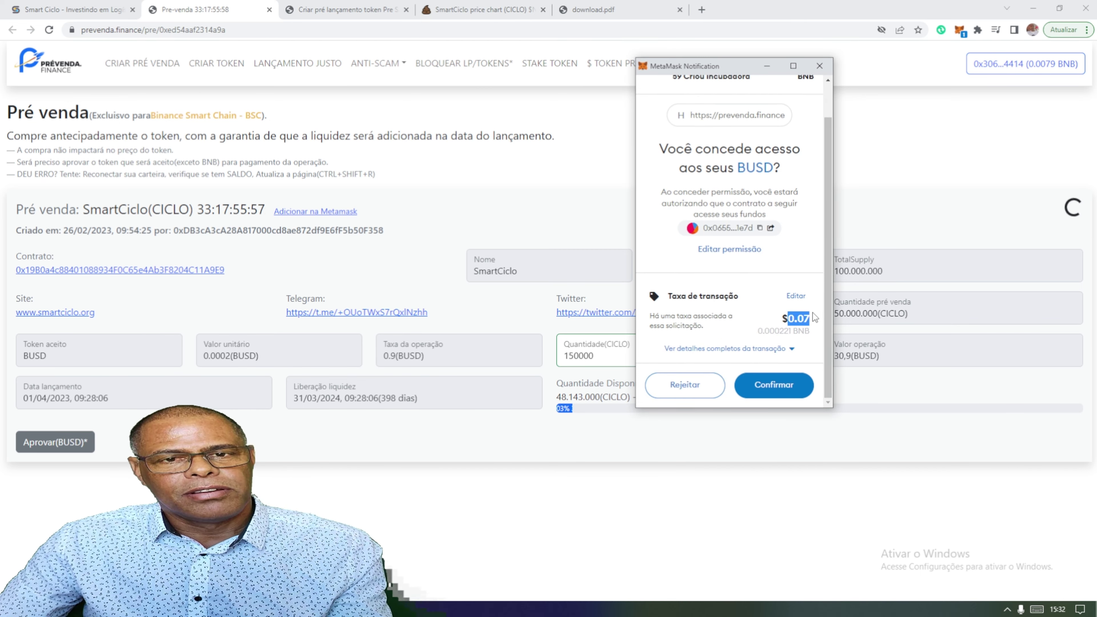
pyautogui.click(777, 385)
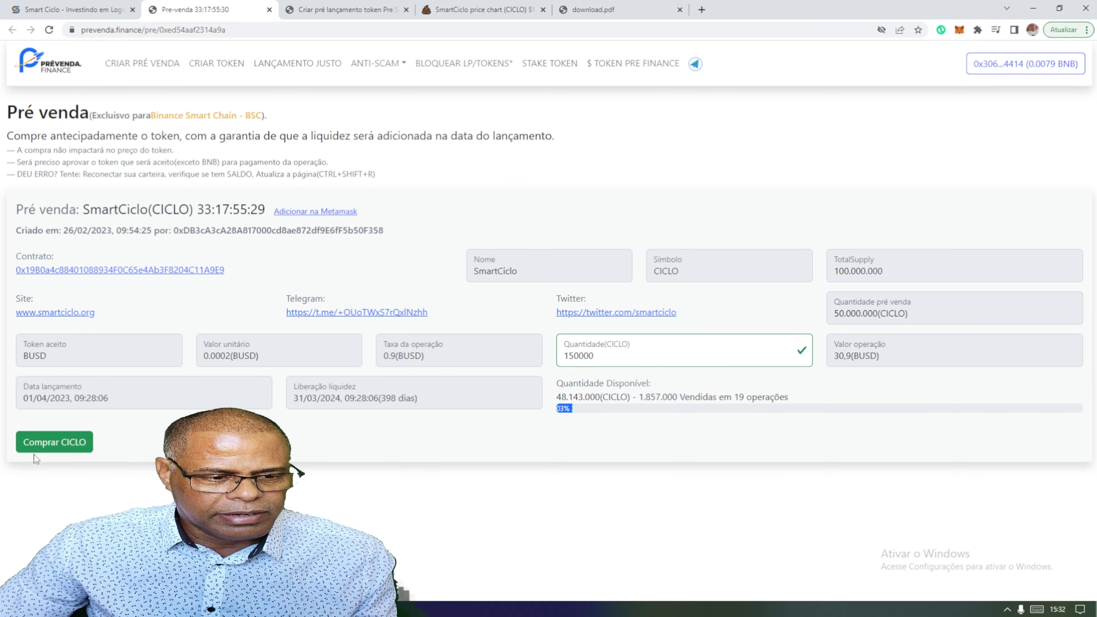
pyautogui.click(69, 446)
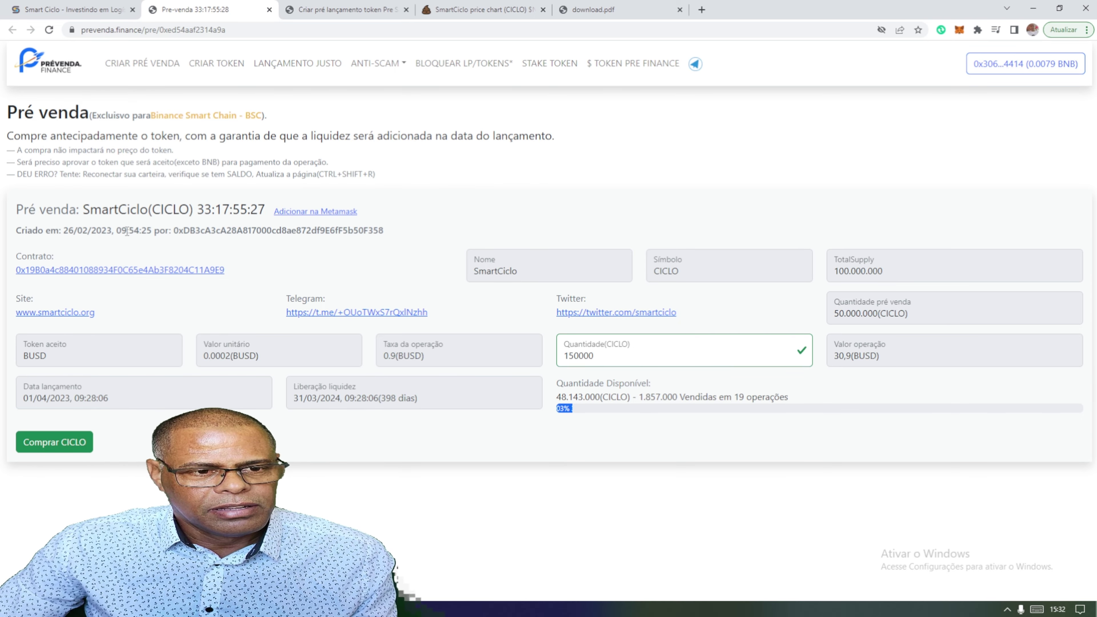
pyautogui.click(71, 447)
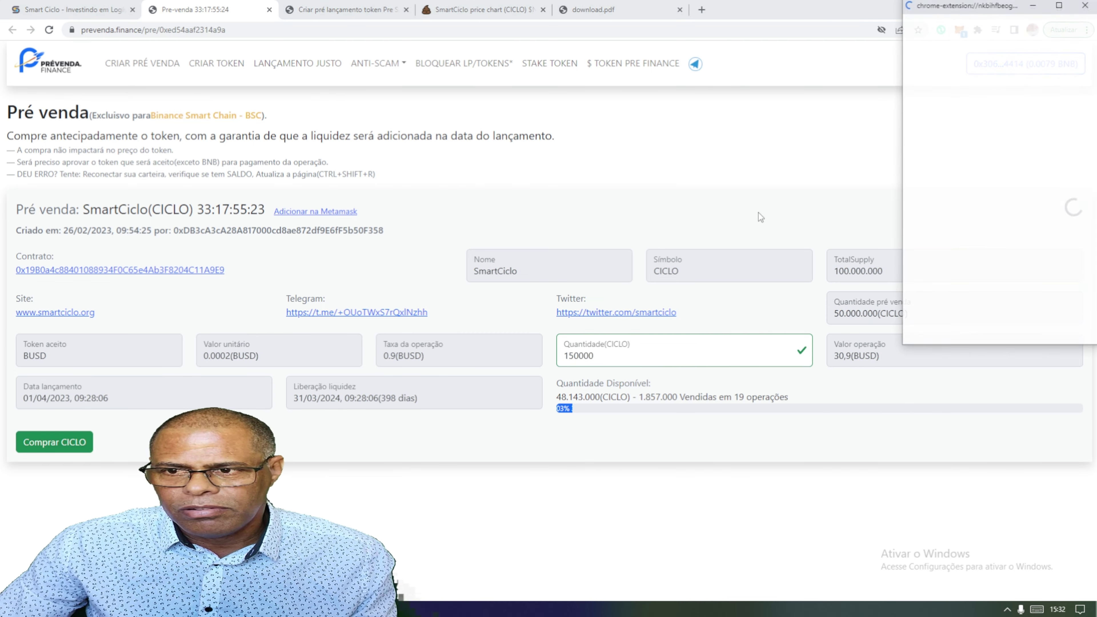
pyautogui.moveTo(984, 25); pyautogui.dragTo(692, 56)
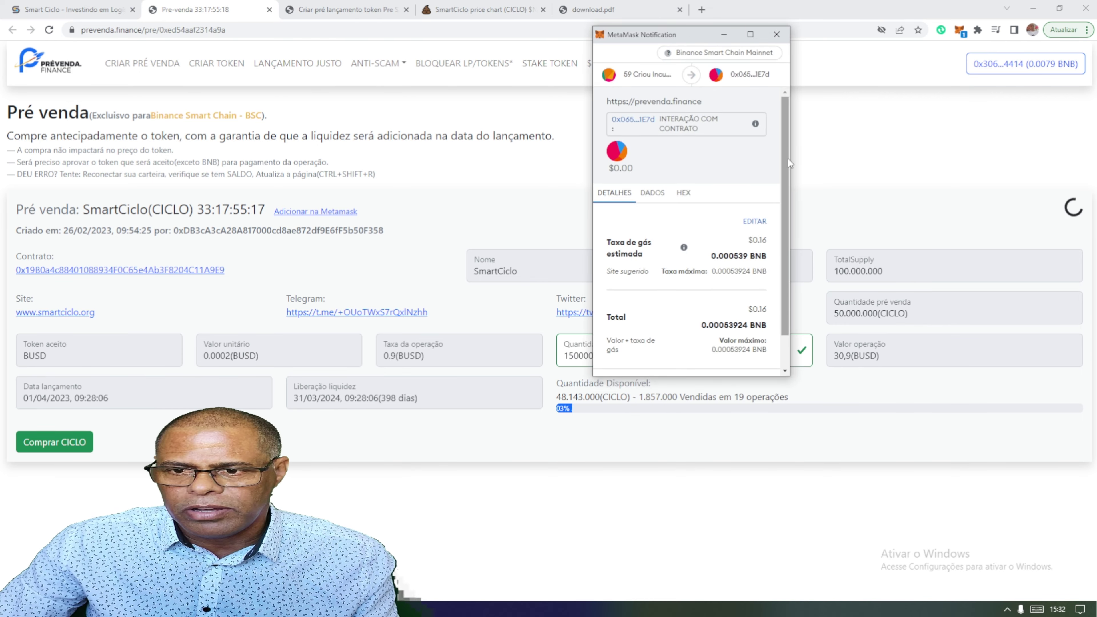
pyautogui.scroll(-2, 788, 151)
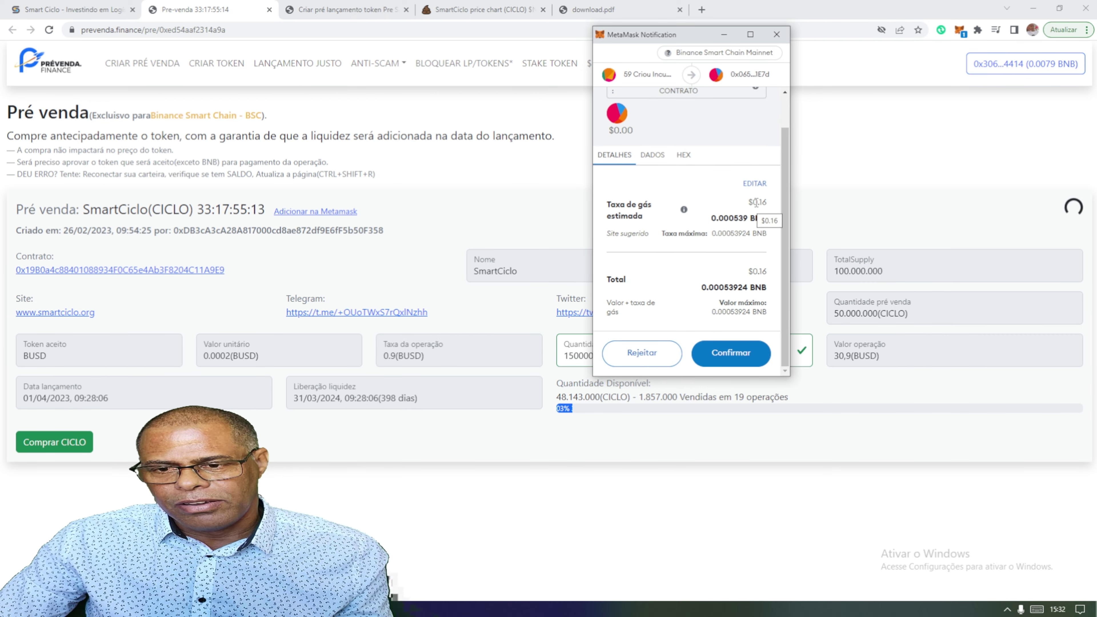
pyautogui.click(642, 353)
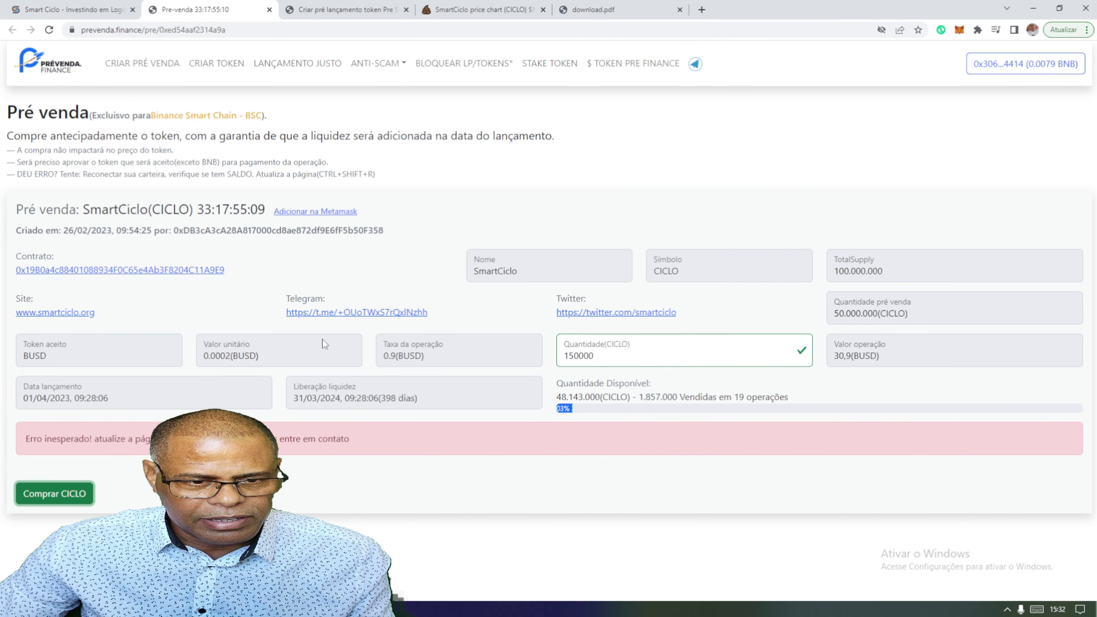
# Check the wallet's CICLO balance in MetaMask's add-token request, then cancel the request.
pyautogui.click(588, 154)
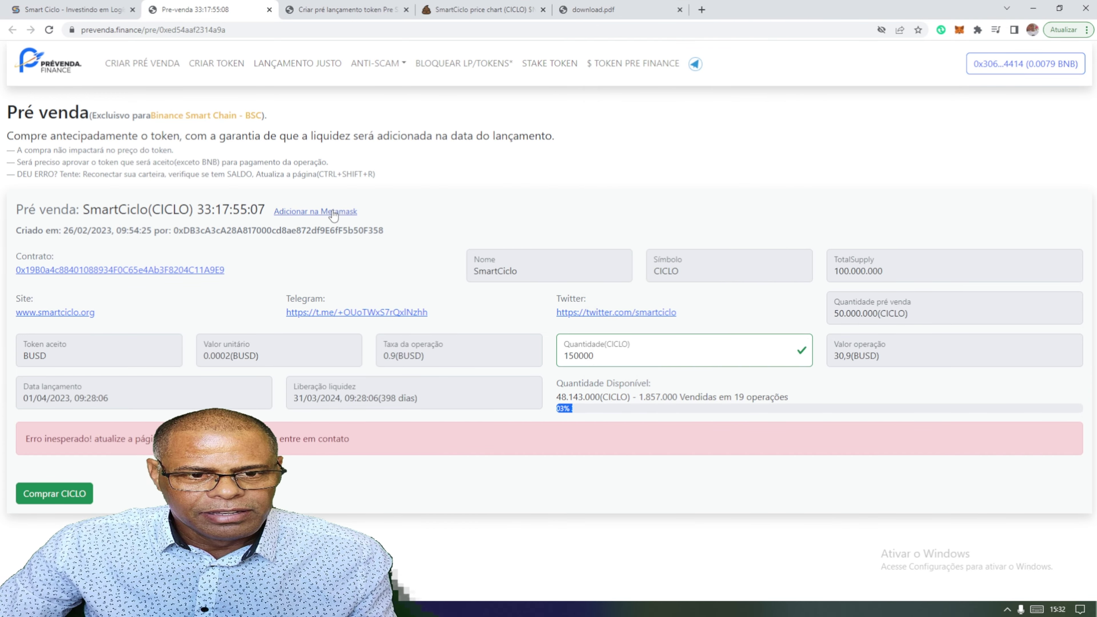
pyautogui.click(333, 212)
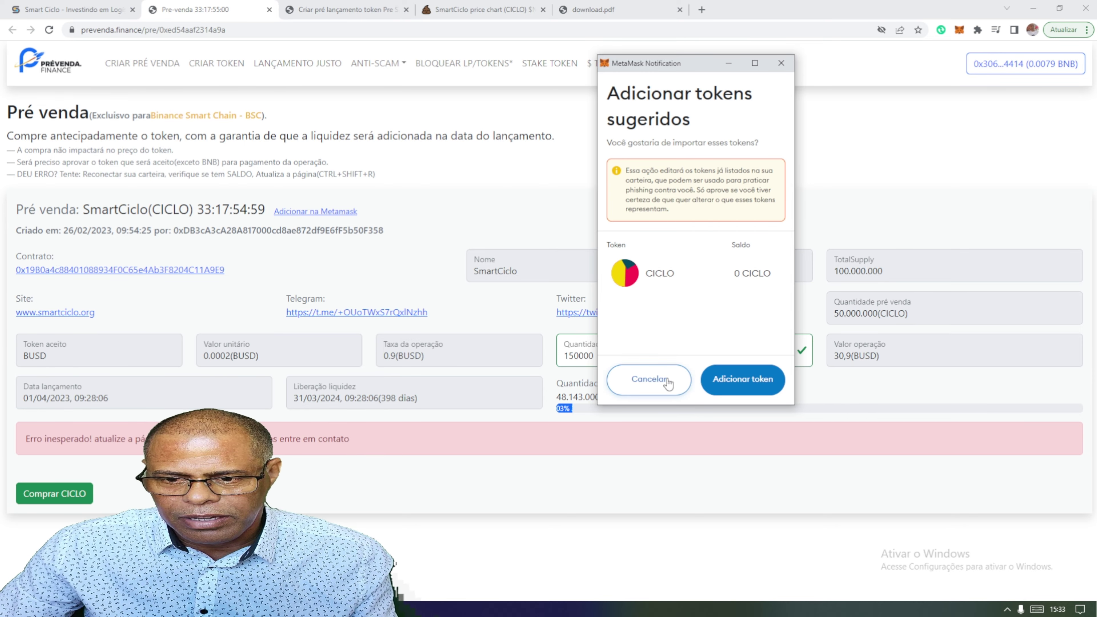
pyautogui.click(650, 379)
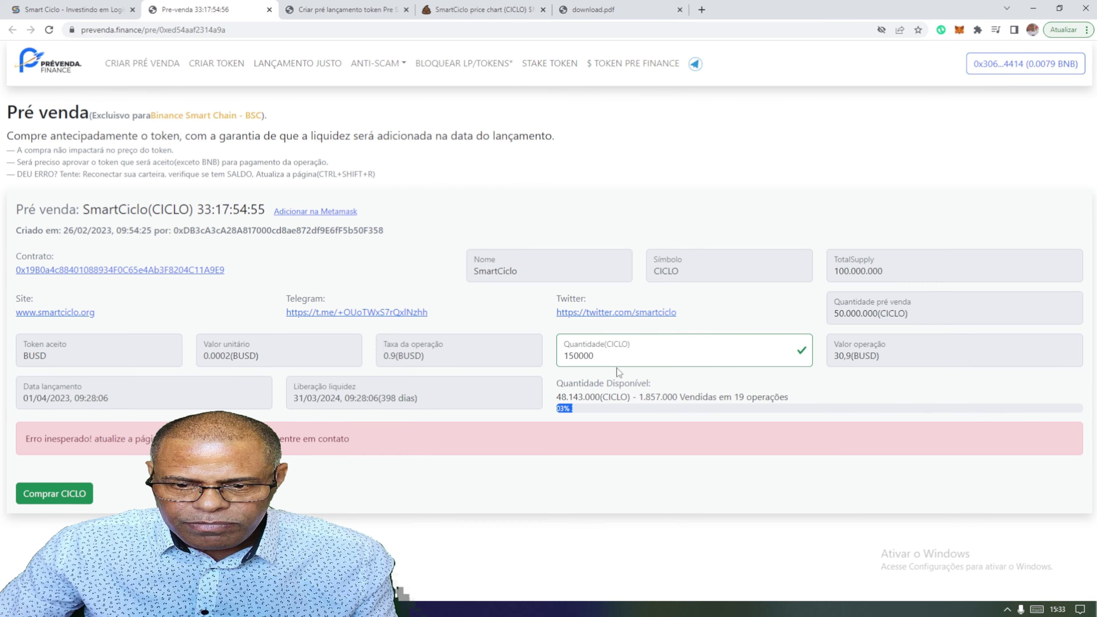
# Examine the entered CICLO quantity and the resulting operation value in BUSD.
pyautogui.doubleClick(561, 354)
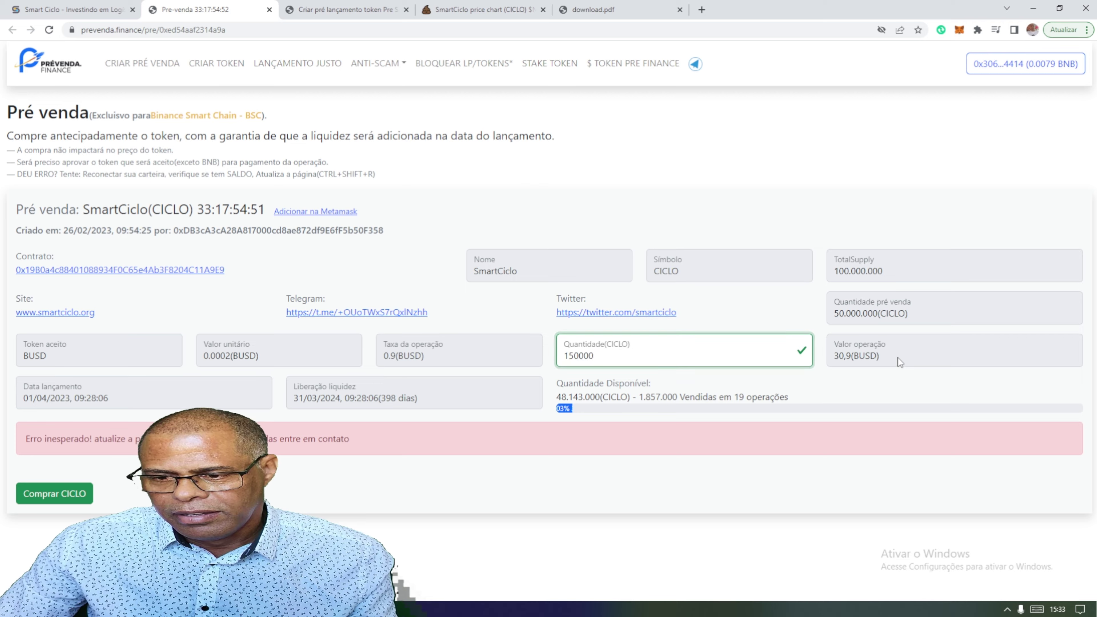
pyautogui.moveTo(897, 357); pyautogui.dragTo(835, 357)
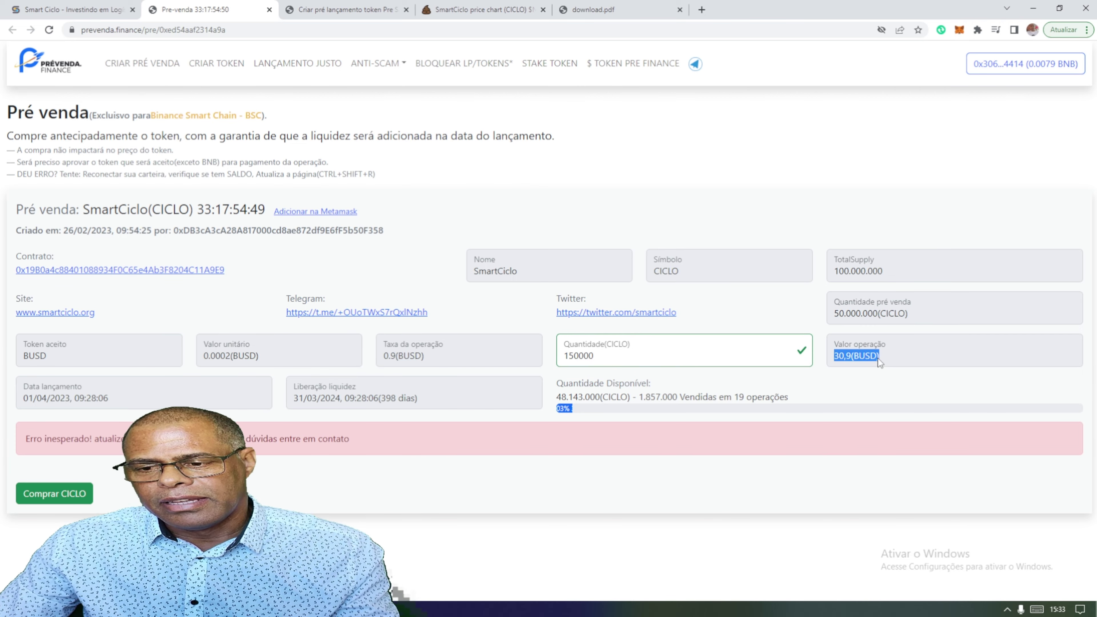
pyautogui.click(795, 188)
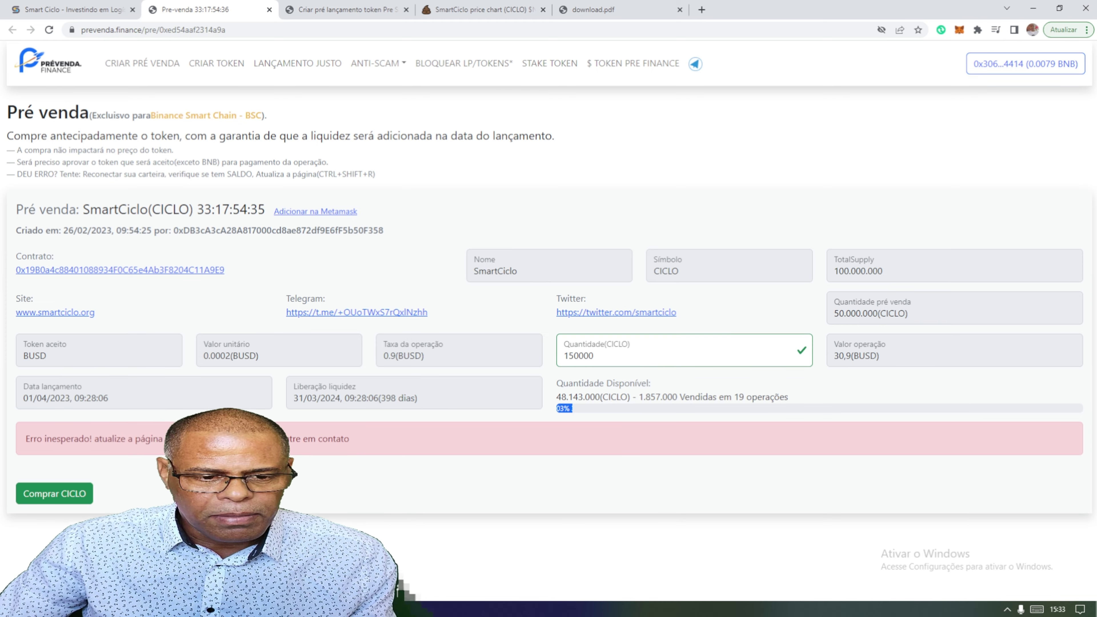
# Buy the 150000 CICLO and confirm the contract transaction in MetaMask after reviewing its gas fee.
pyautogui.click(64, 497)
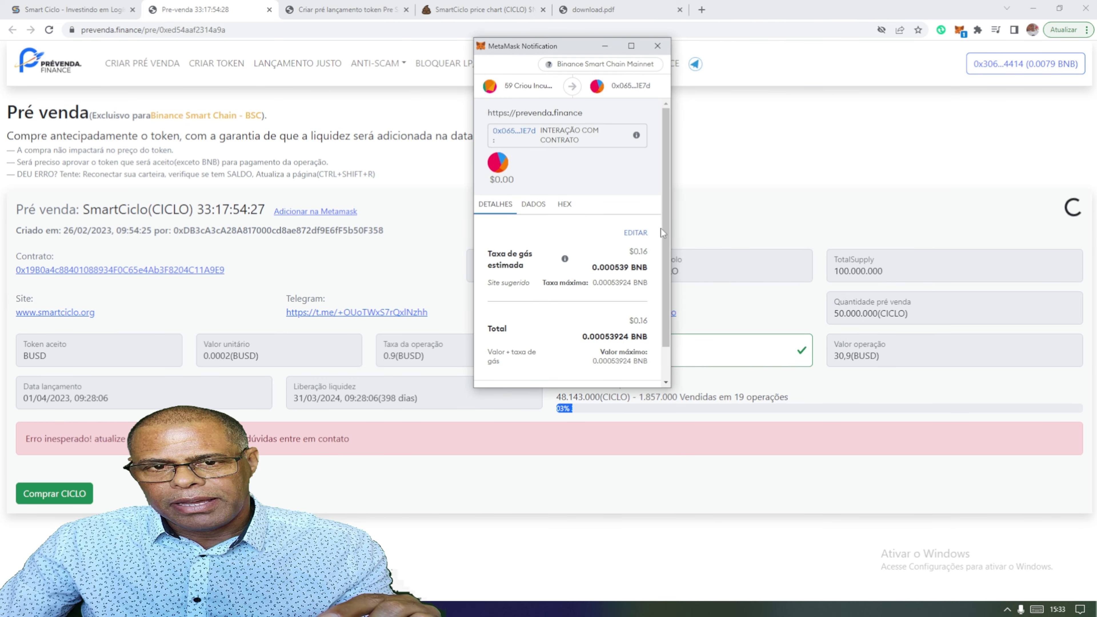
pyautogui.scroll(-2, 670, 261)
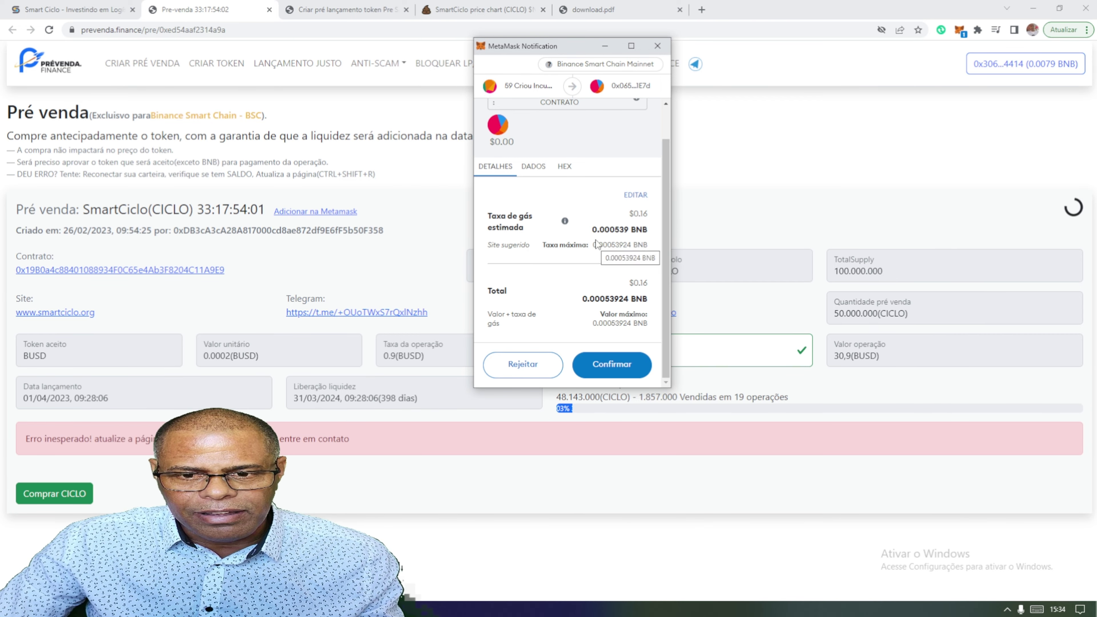
pyautogui.click(607, 365)
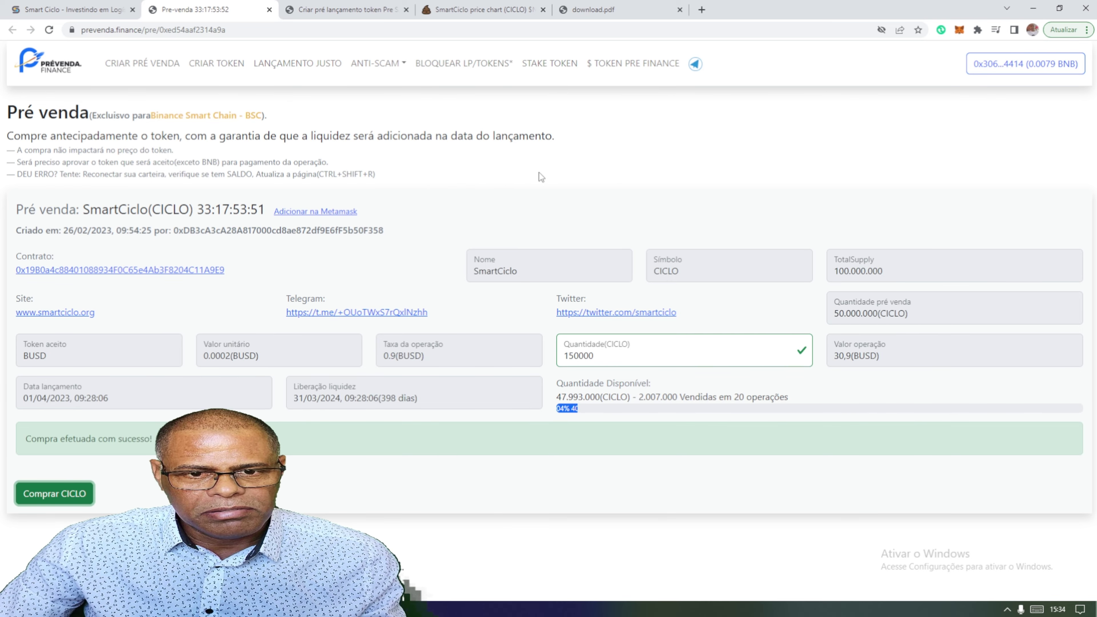
# Add the CICLO token to MetaMask after checking its balance in the token request.
pyautogui.click(337, 211)
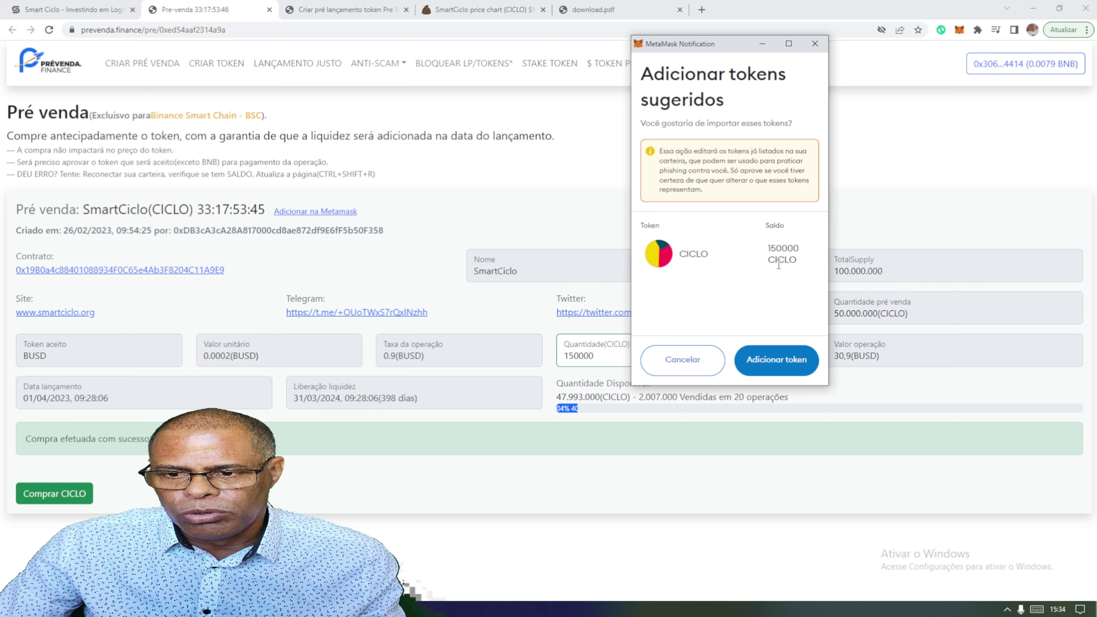
pyautogui.moveTo(767, 248)
pyautogui.mouseDown()
pyautogui.moveTo(790, 249)
pyautogui.moveTo(780, 249)
pyautogui.mouseUp()
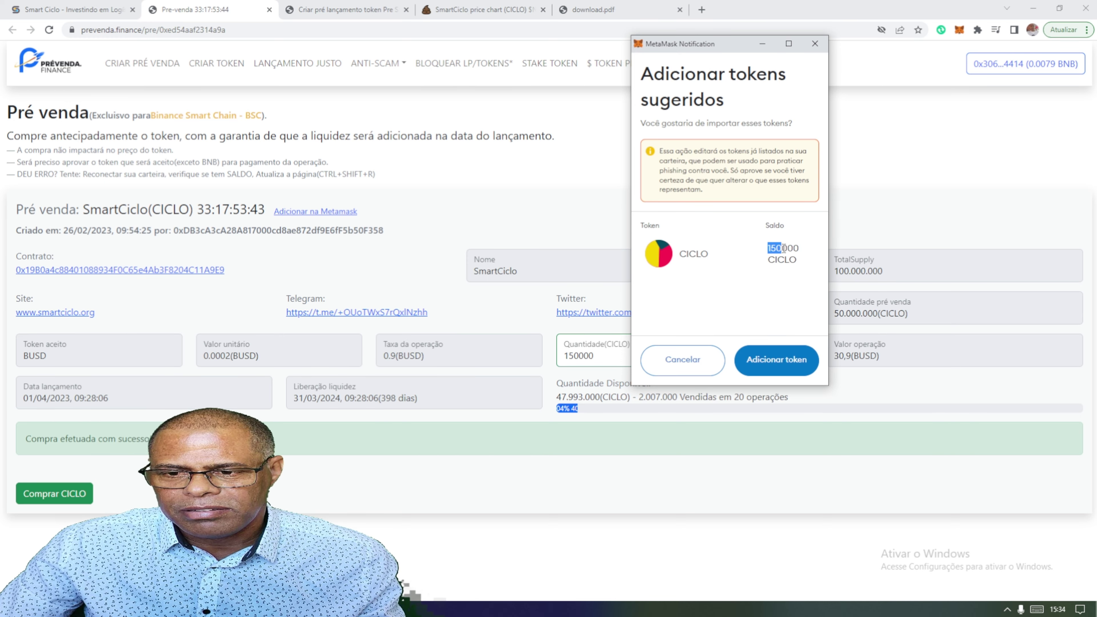
pyautogui.click(770, 361)
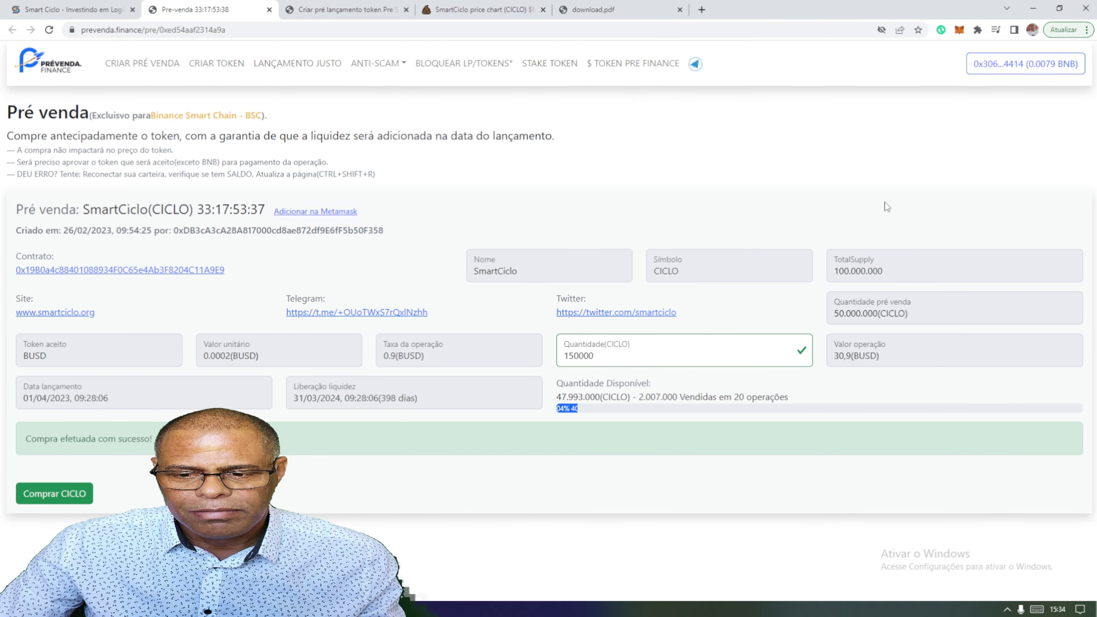
# Examine the updated number of sale operations and the sold percentage of the pre-sale.
pyautogui.moveTo(734, 396); pyautogui.dragTo(802, 396)
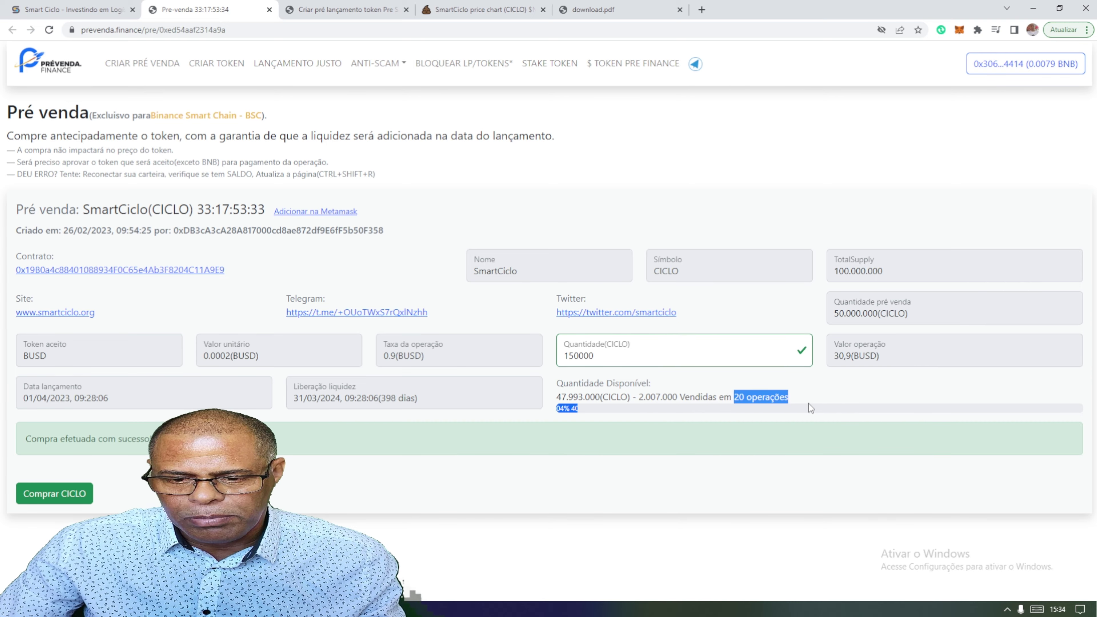
pyautogui.click(607, 438)
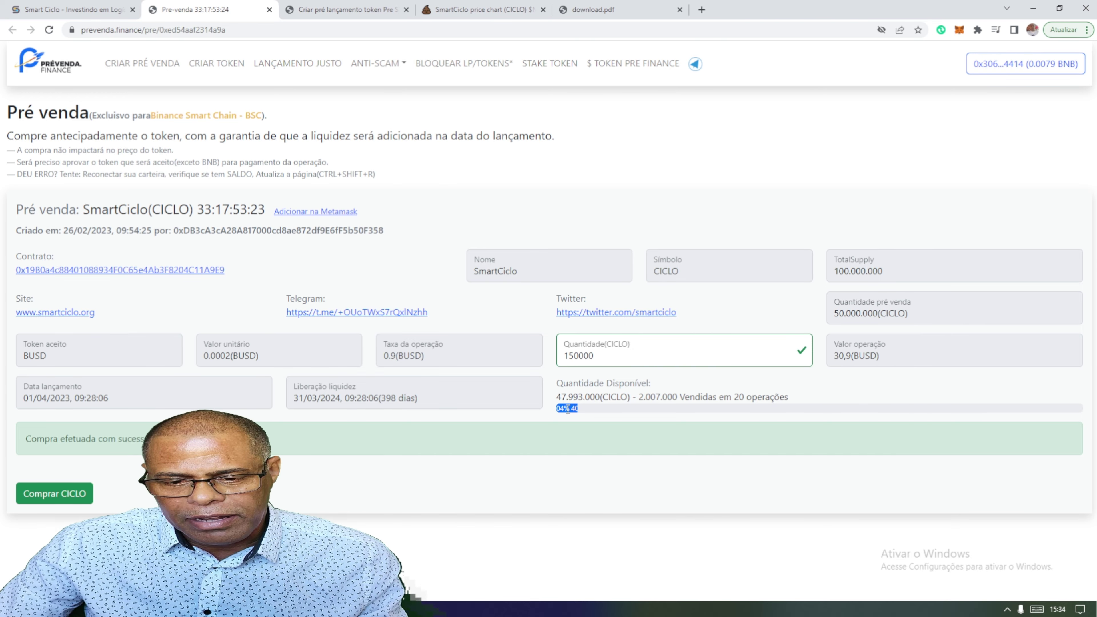
pyautogui.moveTo(576, 408); pyautogui.dragTo(584, 408)
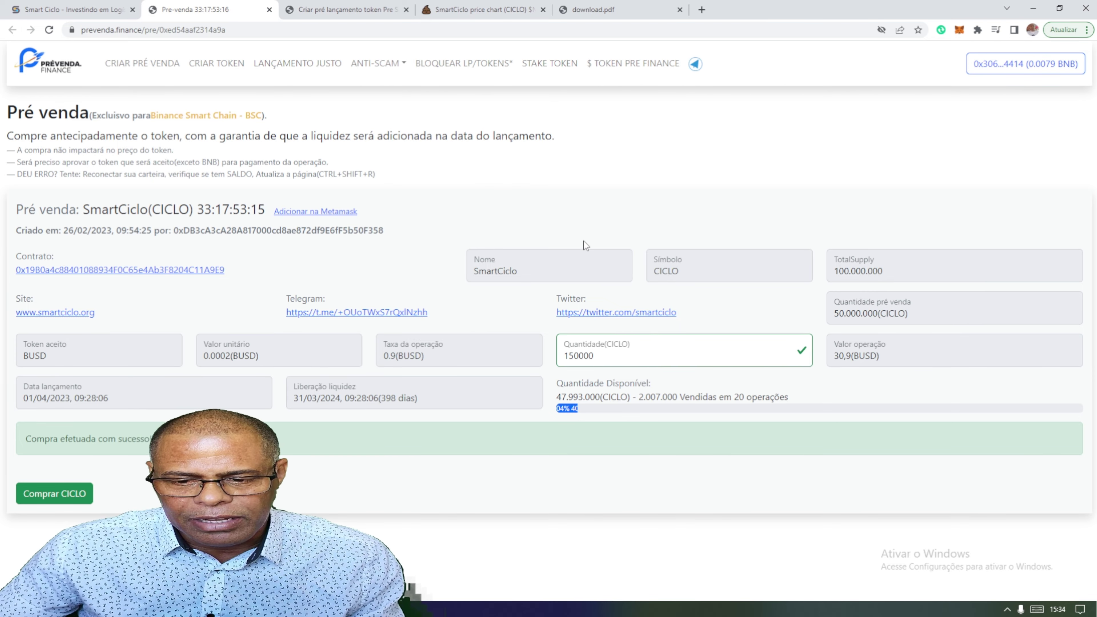
# Set the CICLO quantity to 2007000, the amount already sold, and check the resulting operation value in BUSD.
pyautogui.moveTo(638, 397); pyautogui.dragTo(678, 395)
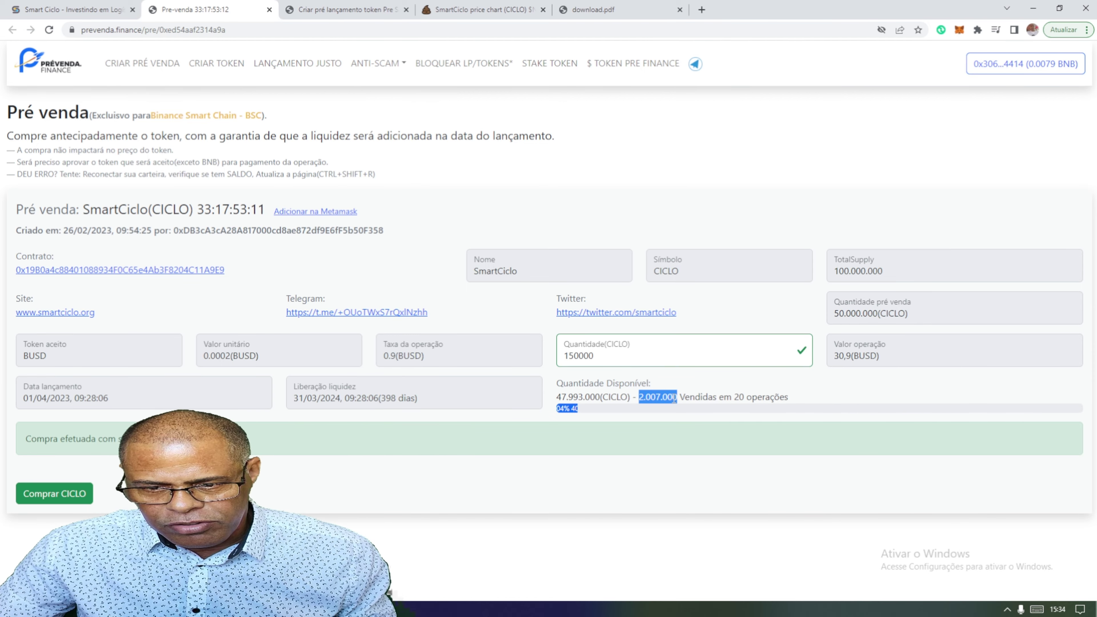
pyautogui.doubleClick(610, 360)
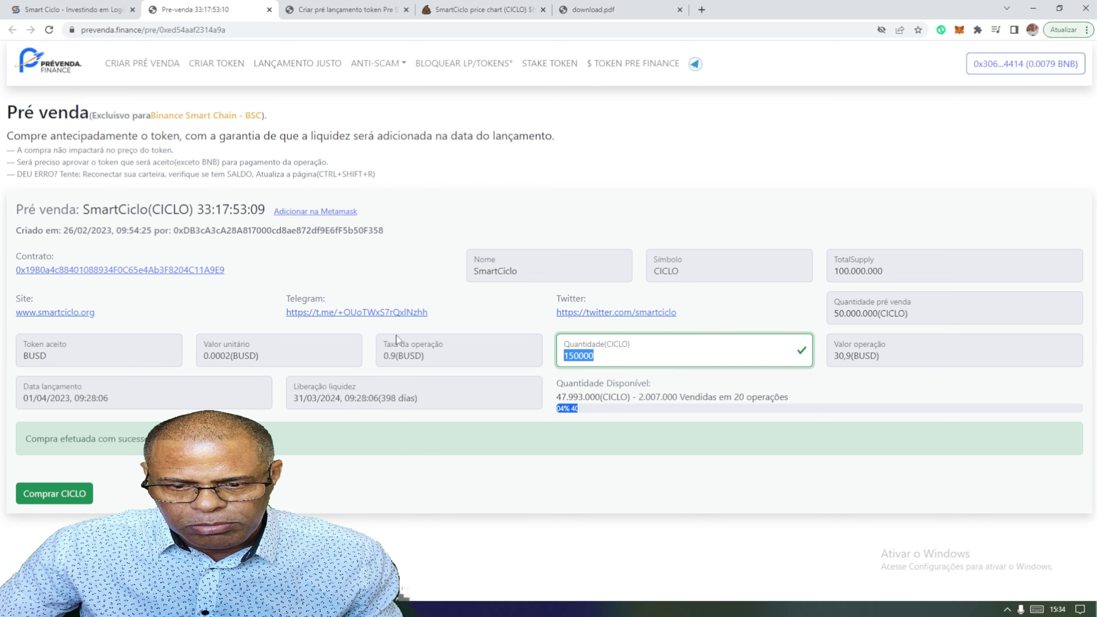
pyautogui.write('2.007000')
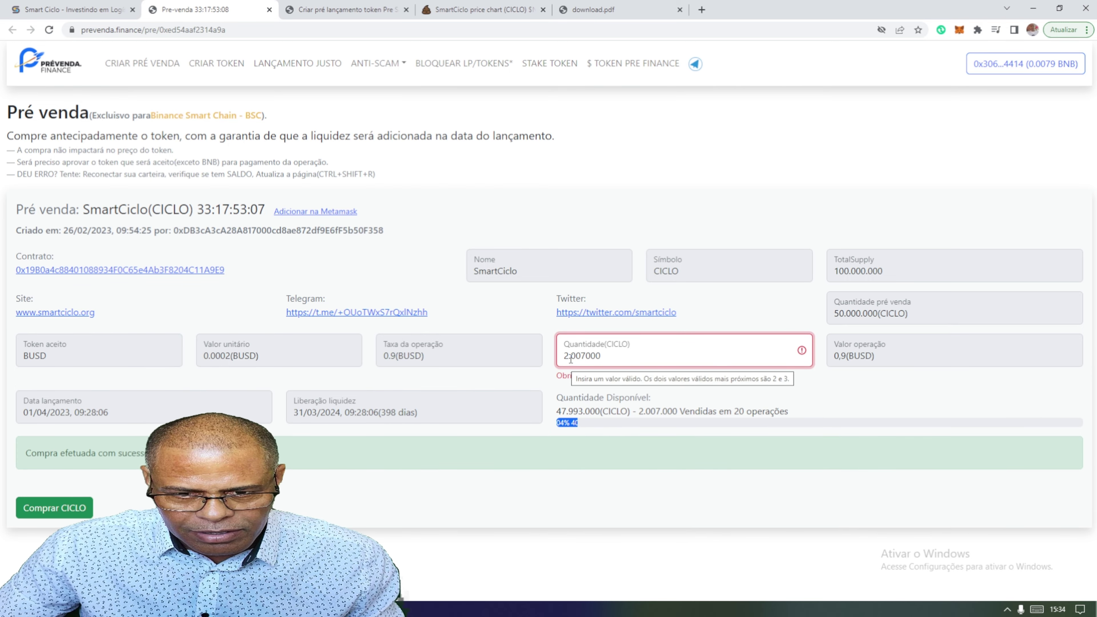
pyautogui.press('BackSpace')
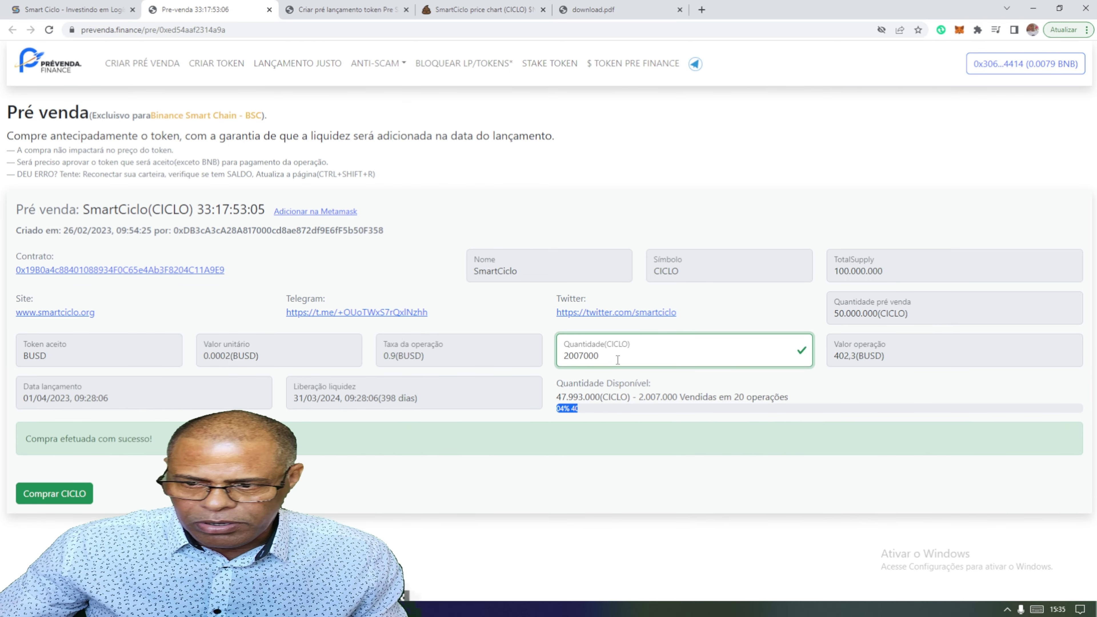
pyautogui.moveTo(892, 364); pyautogui.dragTo(852, 361)
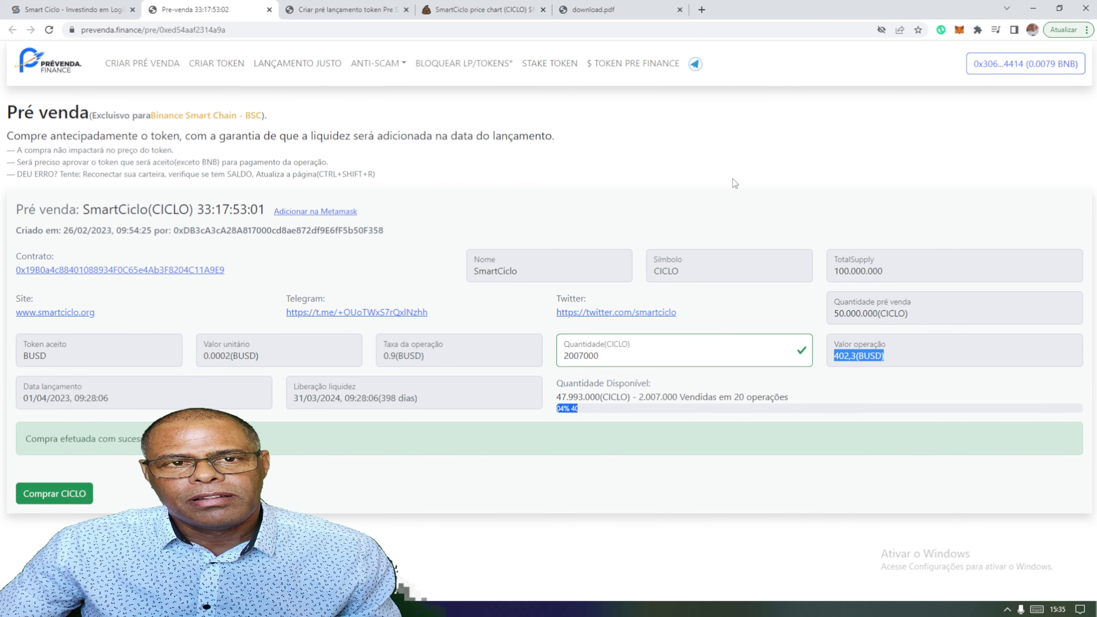
pyautogui.click(717, 191)
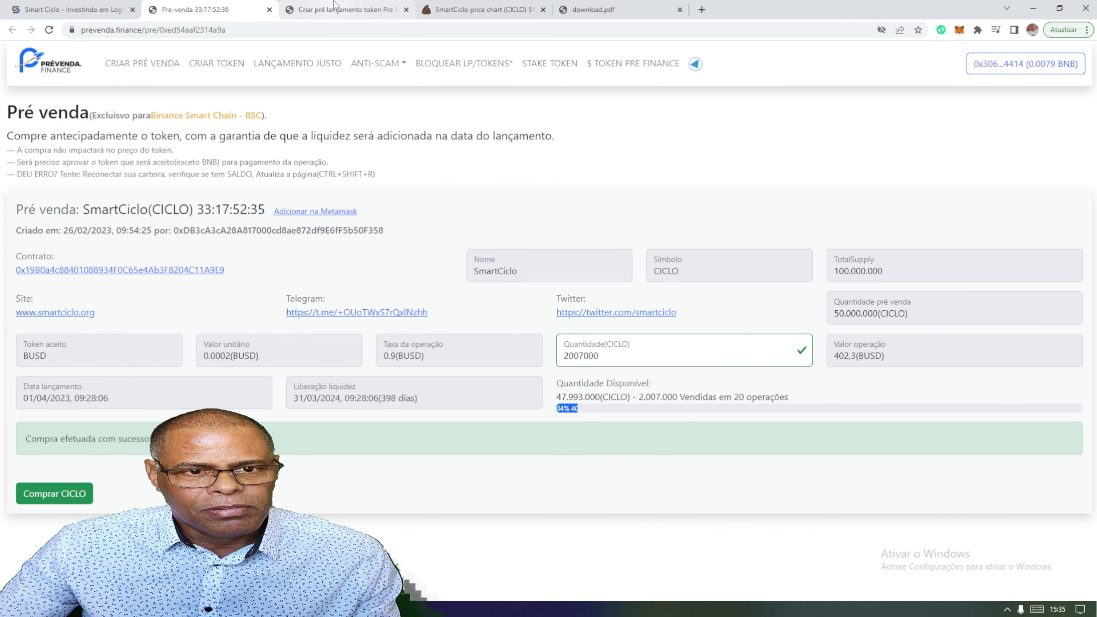
# Look over the verified token page, then review the Smart Ciclo website, focusing on its Rotas Dados Brasil section.
pyautogui.click(343, 9)
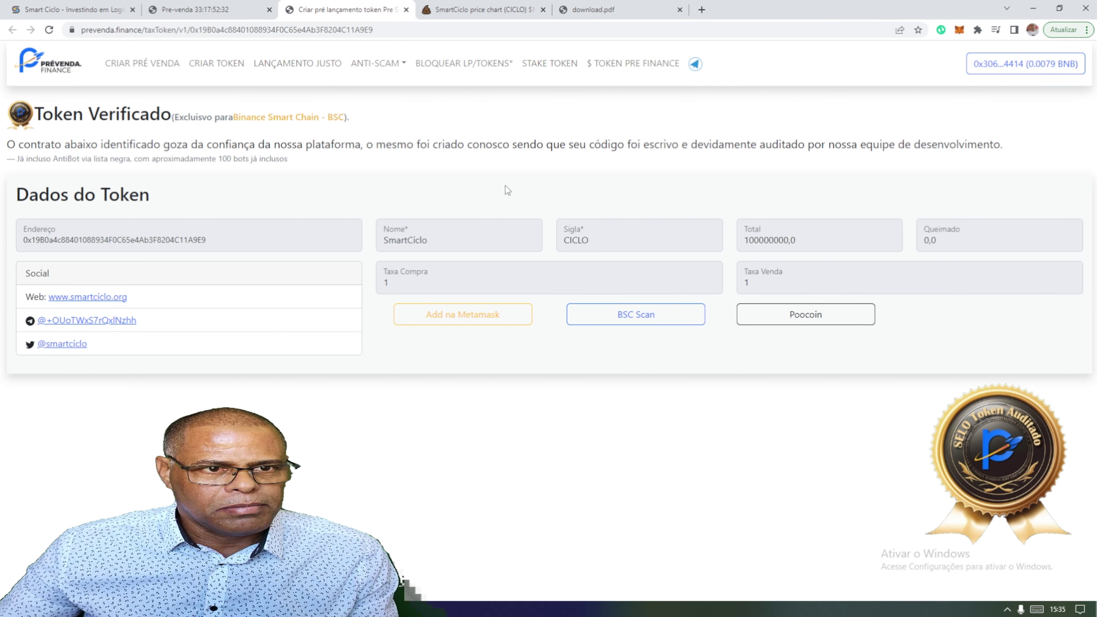
pyautogui.click(84, 8)
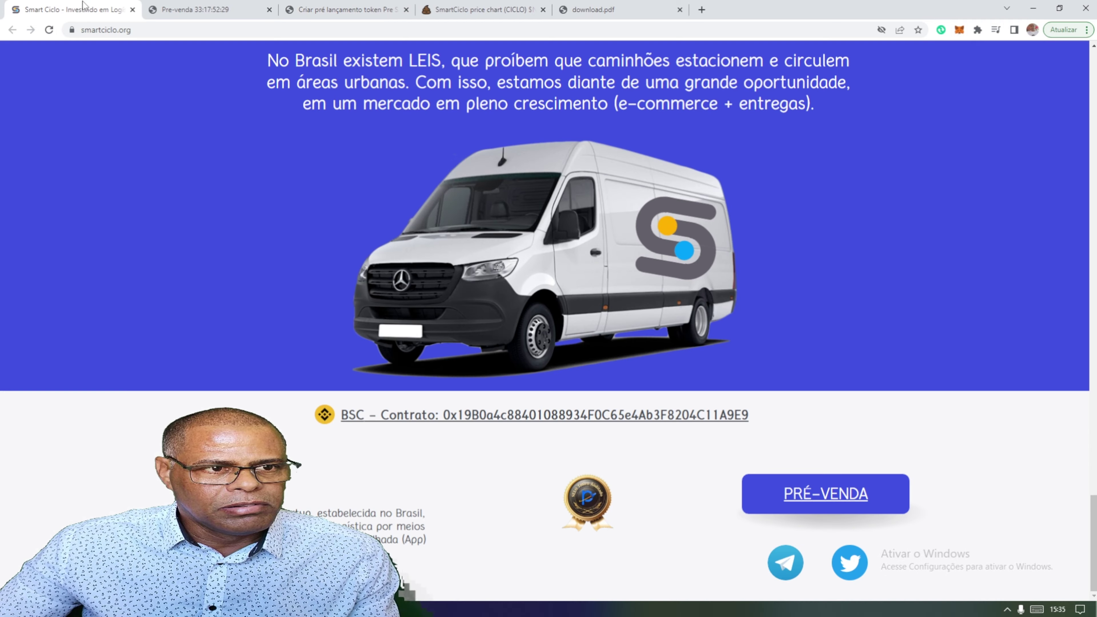
pyautogui.scroll(-20, 737, 303)
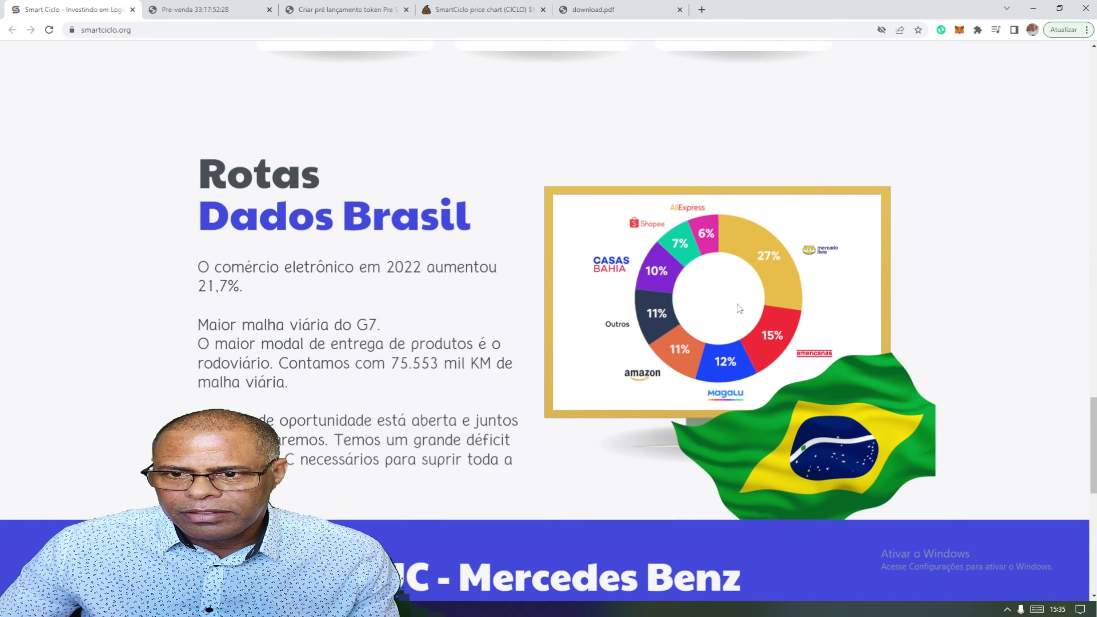
pyautogui.scroll(5, 765, 304)
pyautogui.scroll(15, 765, 303)
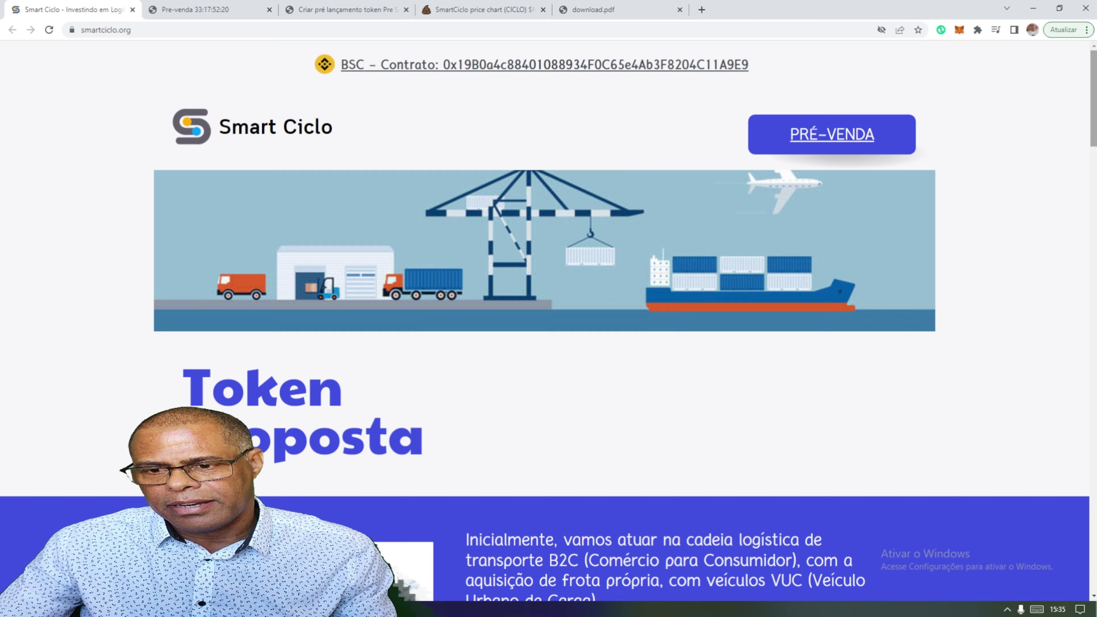
pyautogui.scroll(-20, 548, 321)
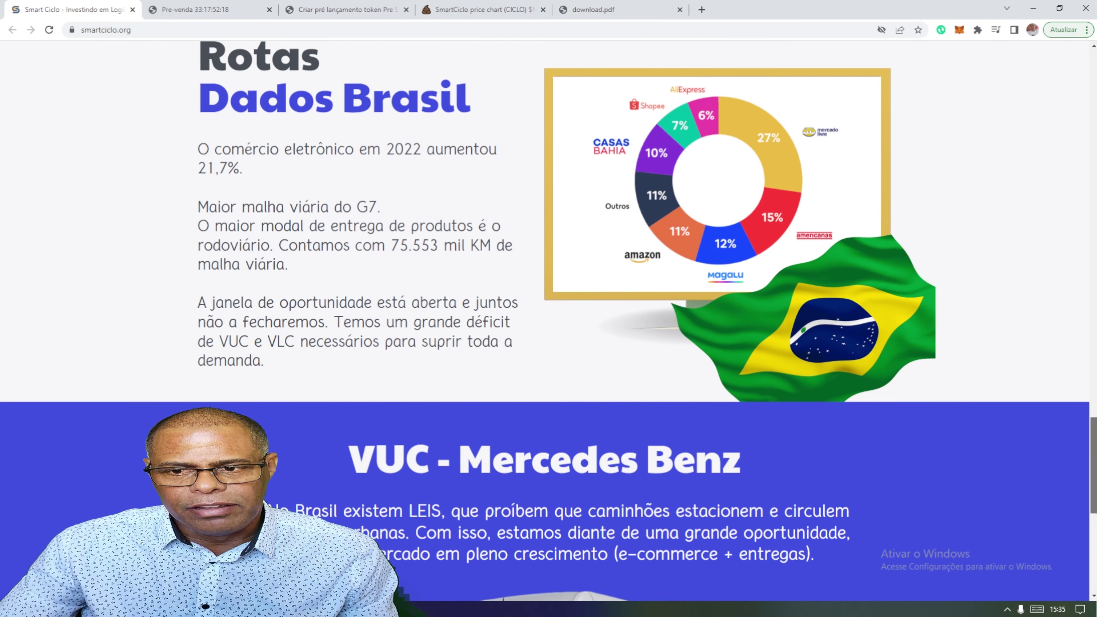
pyautogui.scroll(1, 604, 225)
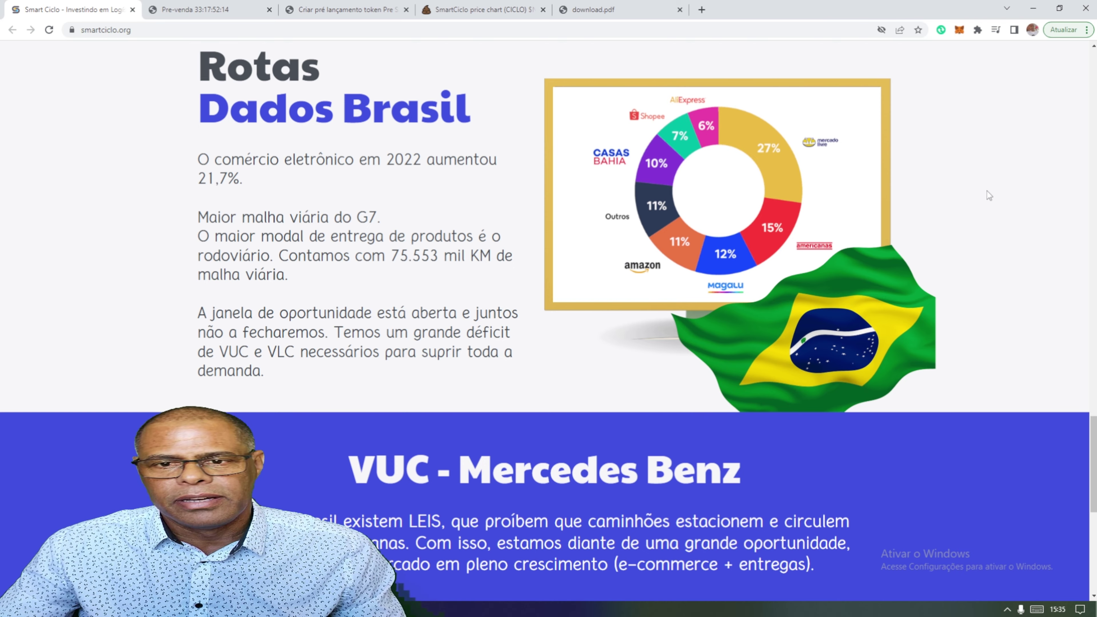
pyautogui.scroll(1, 972, 186)
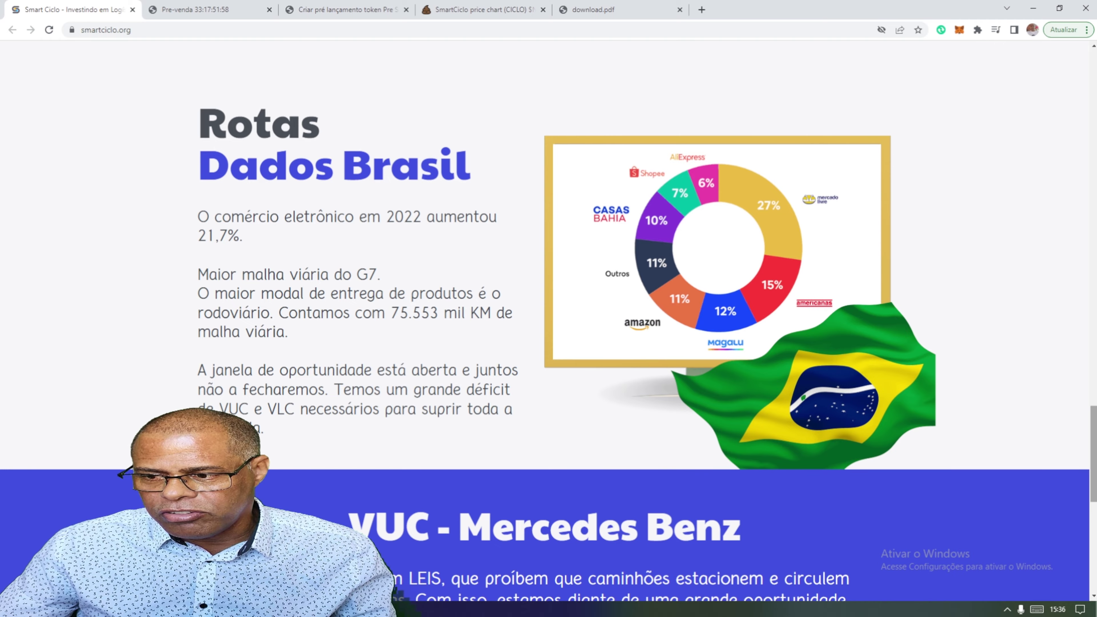
pyautogui.scroll(10, 1094, 453)
pyautogui.scroll(15, 455, 216)
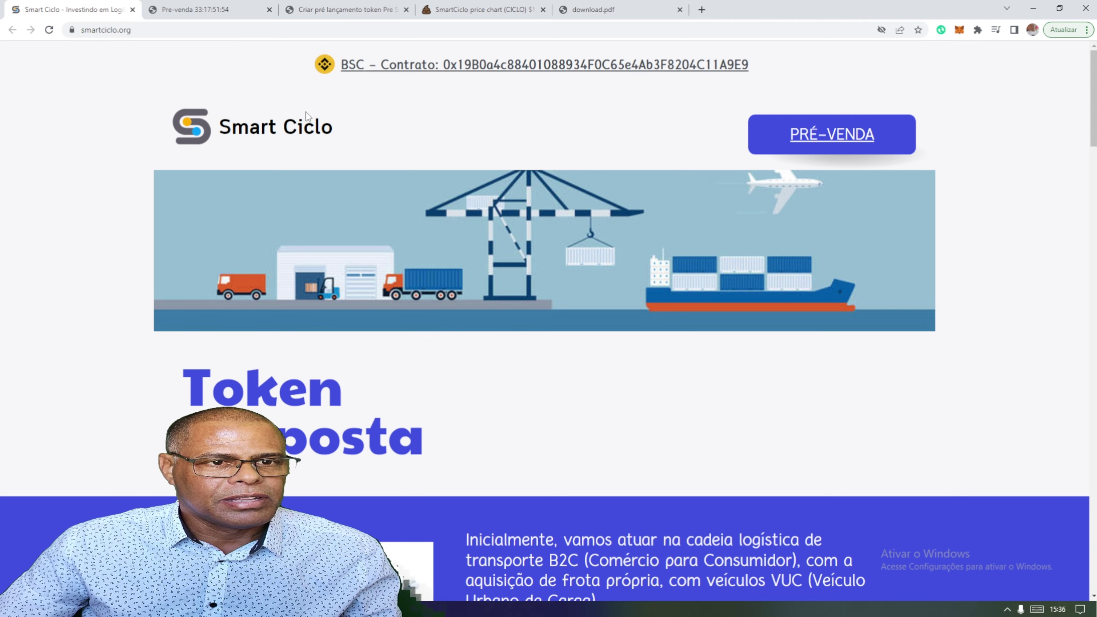
# Revisit the pre-sale page and its web address, the verified token data, the PooCoin chart and the company registration PDF.
pyautogui.click(221, 6)
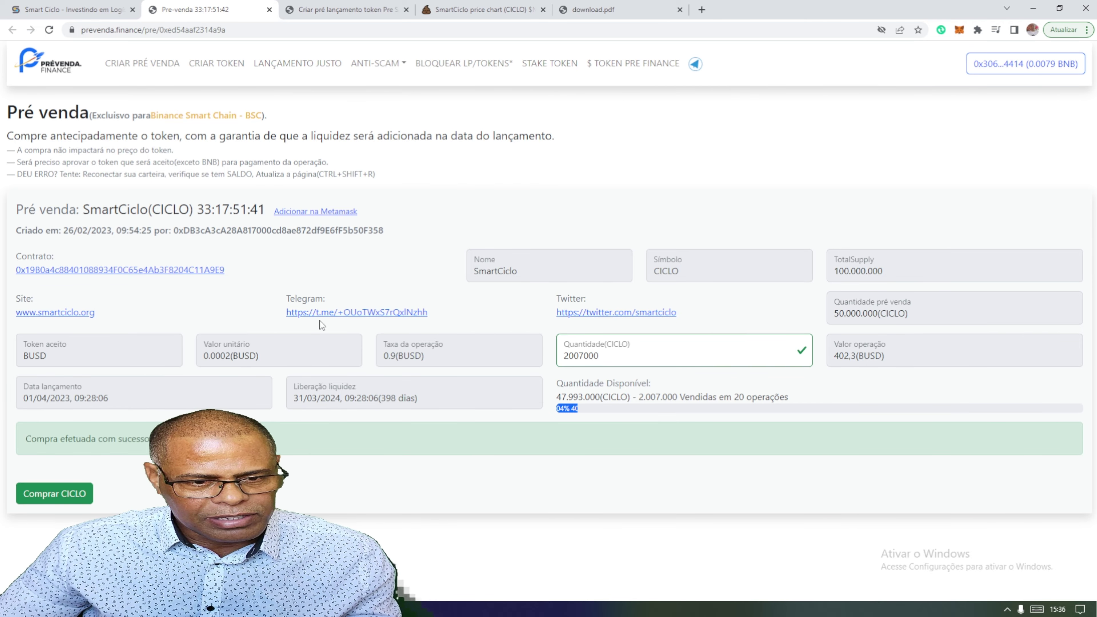
pyautogui.click(304, 31)
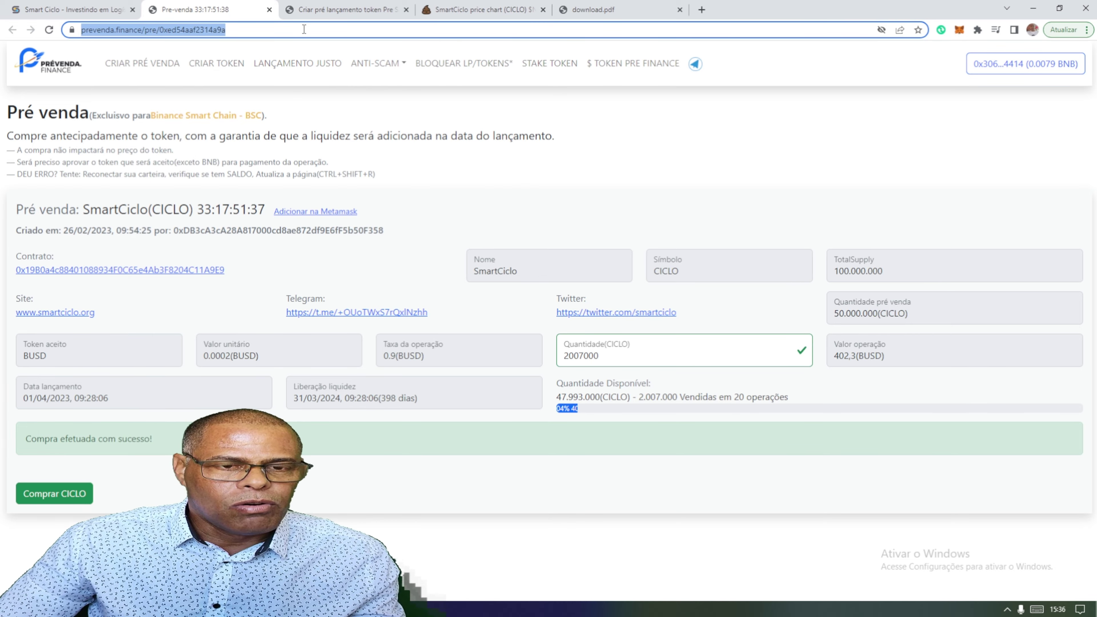
pyautogui.click(345, 9)
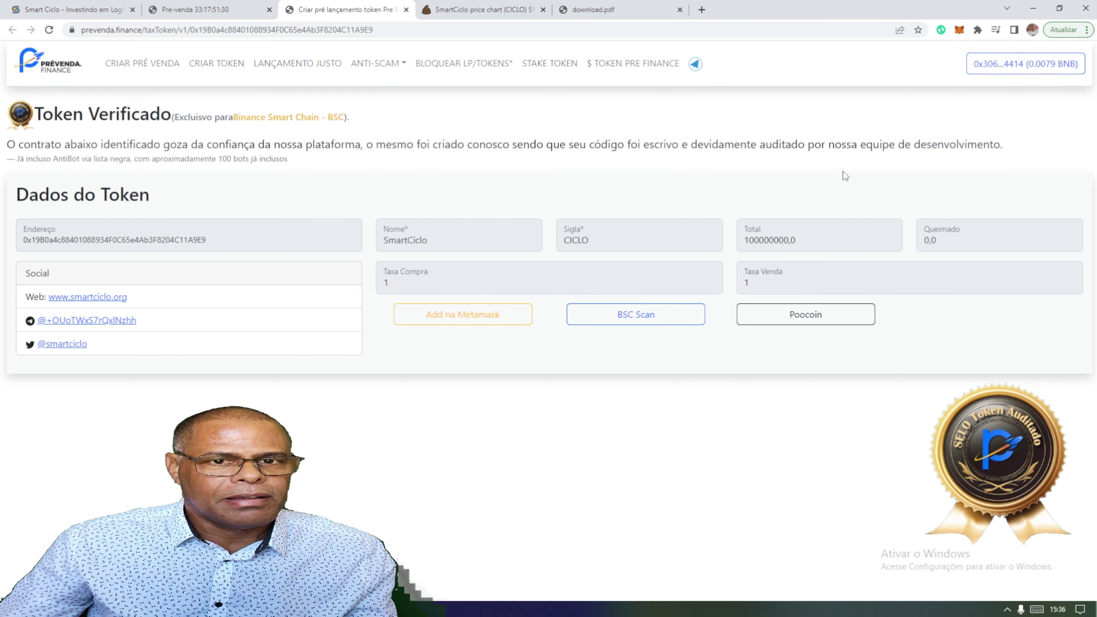
pyautogui.click(475, 4)
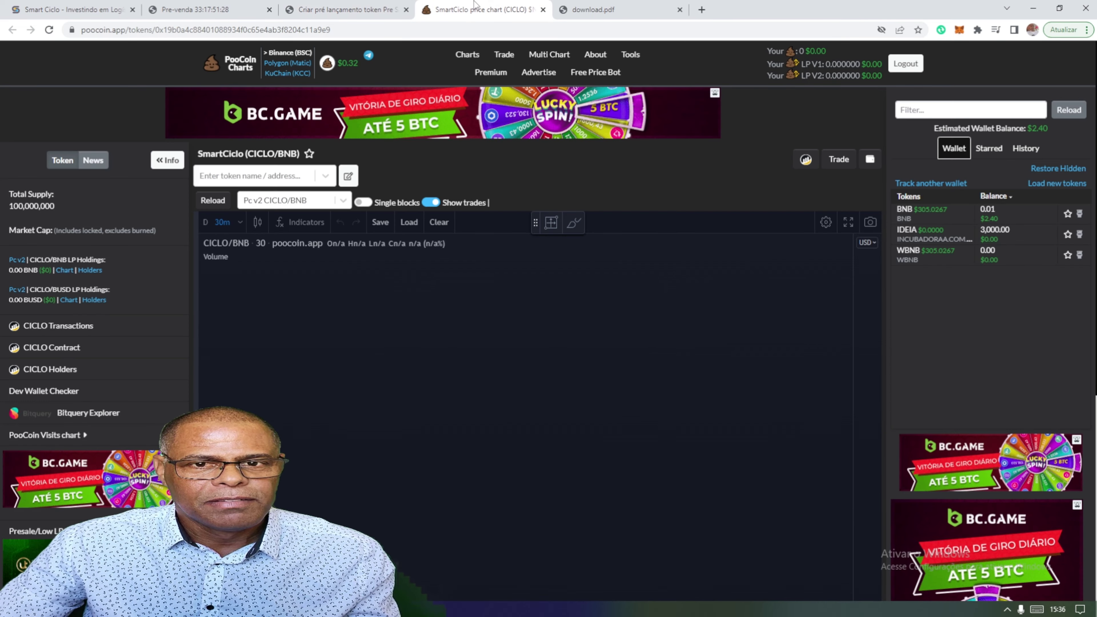
pyautogui.click(610, 6)
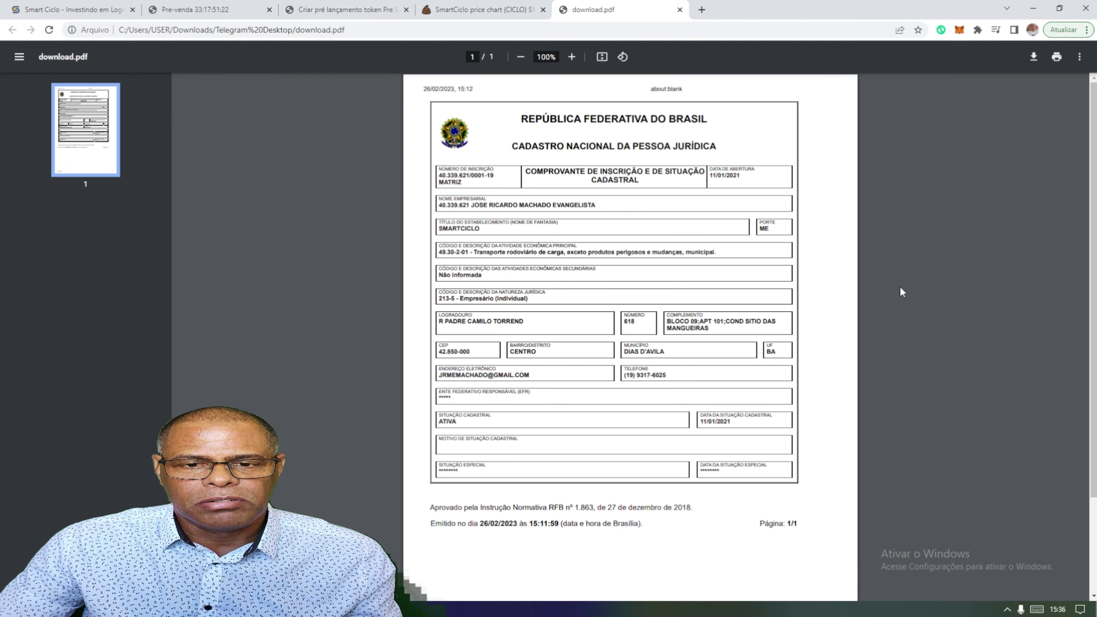
# Read through the Smart Ciclo website from the token proposal to the contract and pre-sale links in its footer.
pyautogui.click(69, 9)
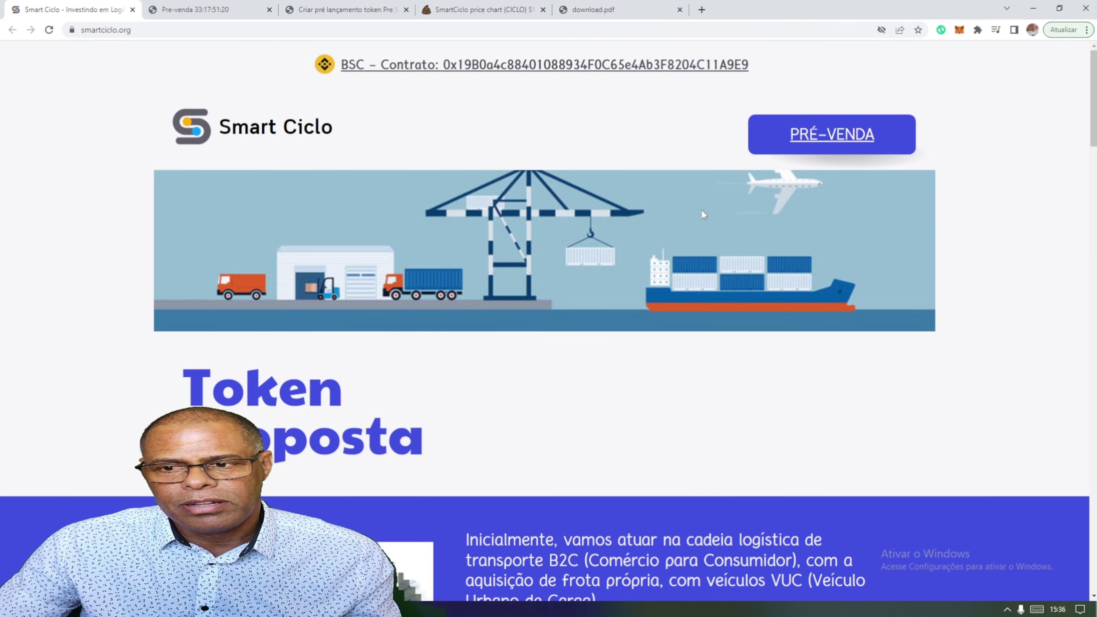
pyautogui.scroll(-6, 703, 216)
pyautogui.scroll(-4, 704, 223)
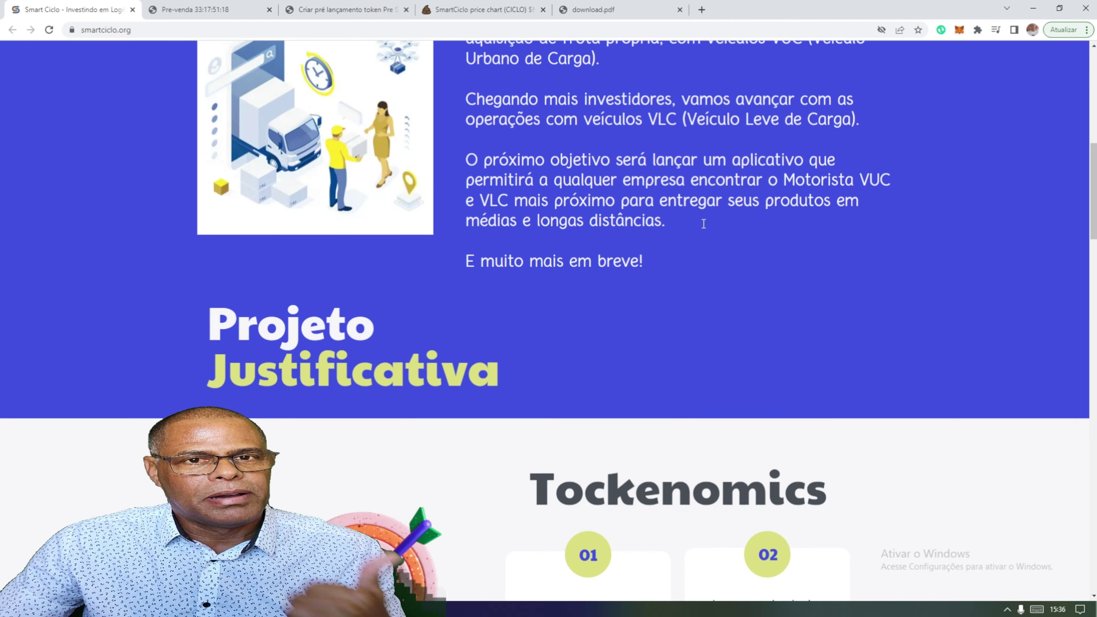
pyautogui.scroll(-20, 704, 223)
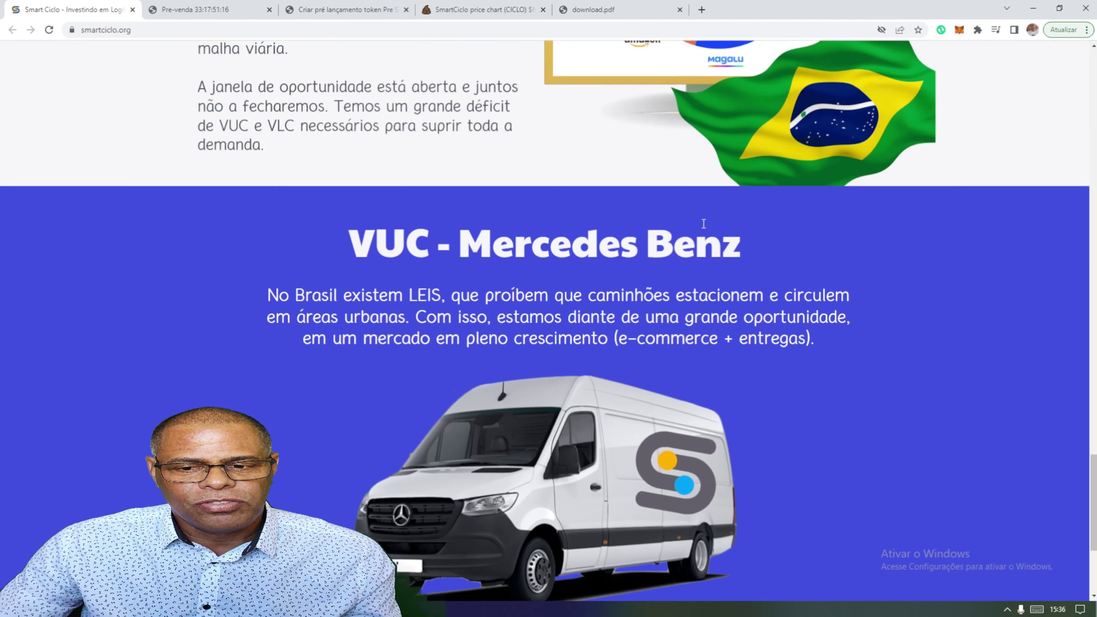
pyautogui.scroll(-5, 704, 223)
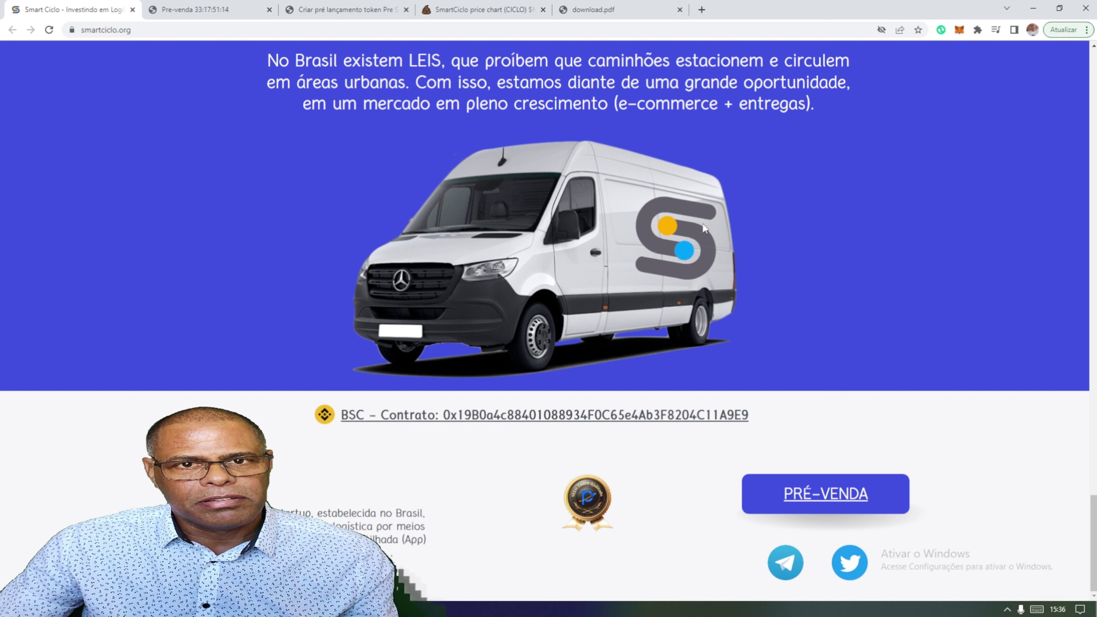